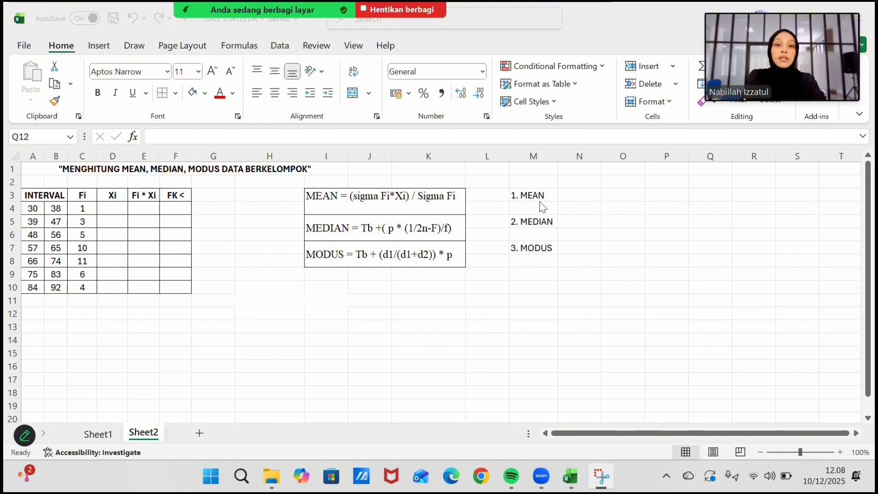
Calculate the Xi class midpoints by entering =(A4+B4)/2 in D4 and filling the formula down to D10.
click(111, 206)
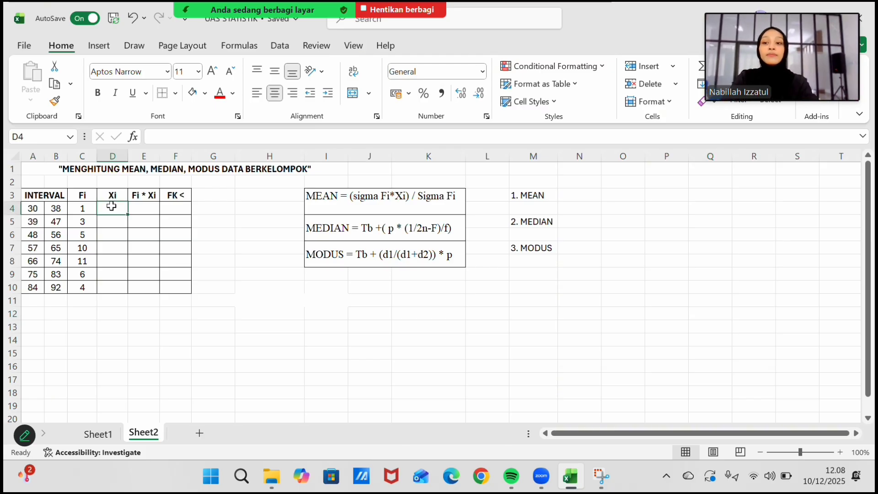
text(=)
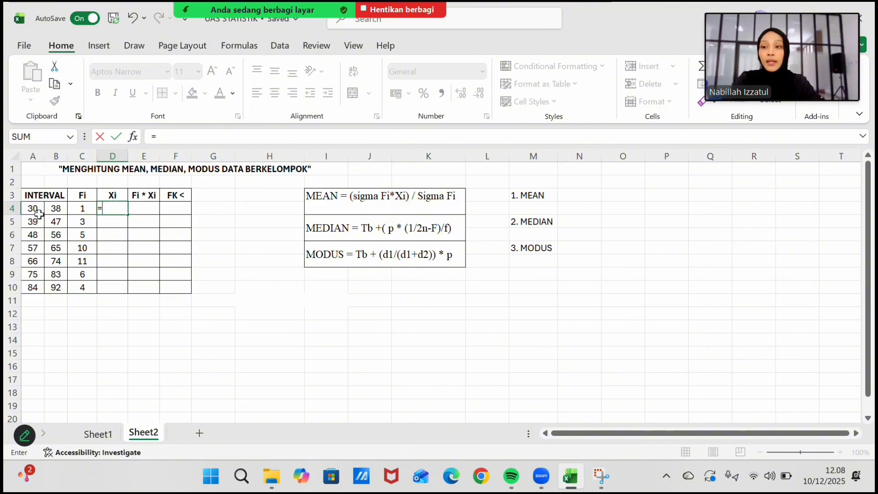
click(39, 213)
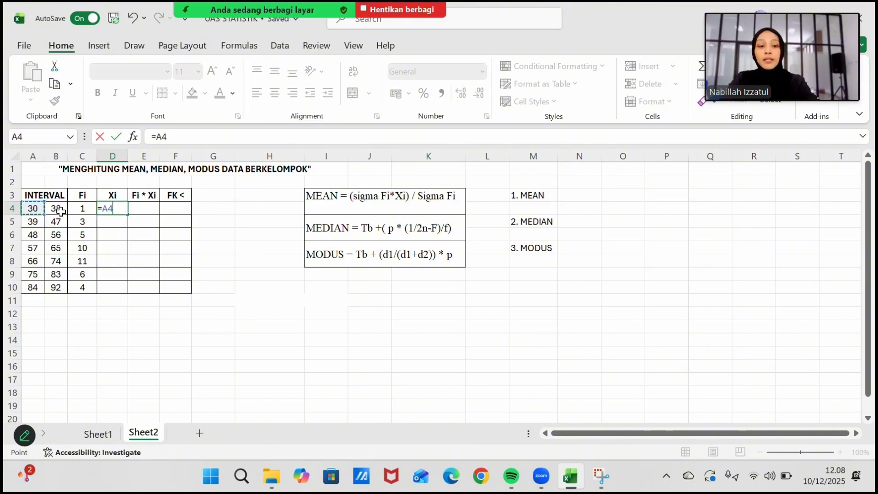
text(+)
click(60, 210)
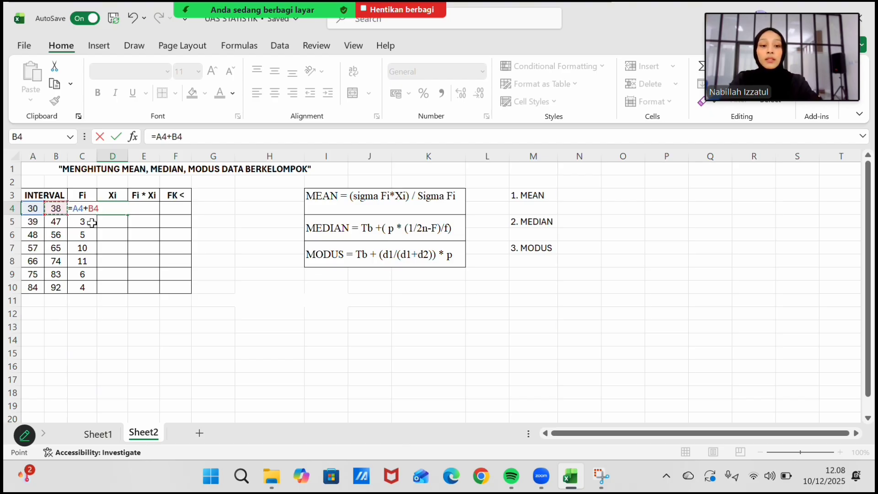
text())
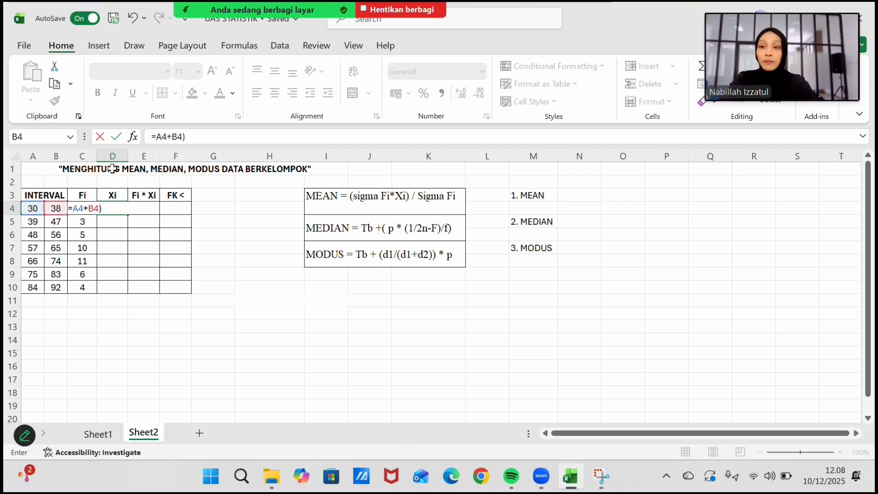
click(159, 135)
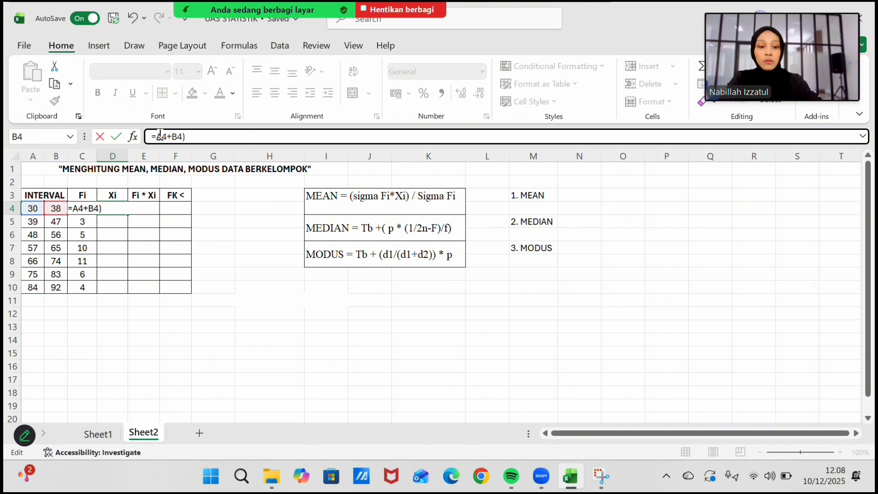
text(()
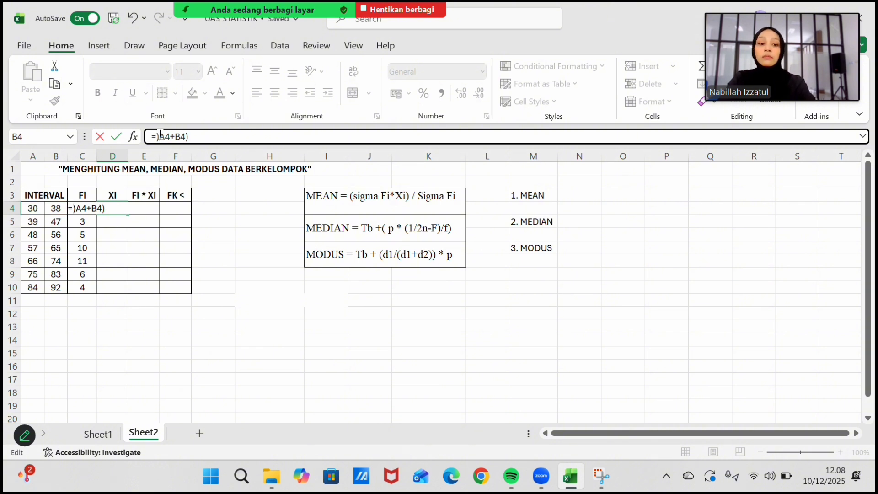
key(BackSpace)
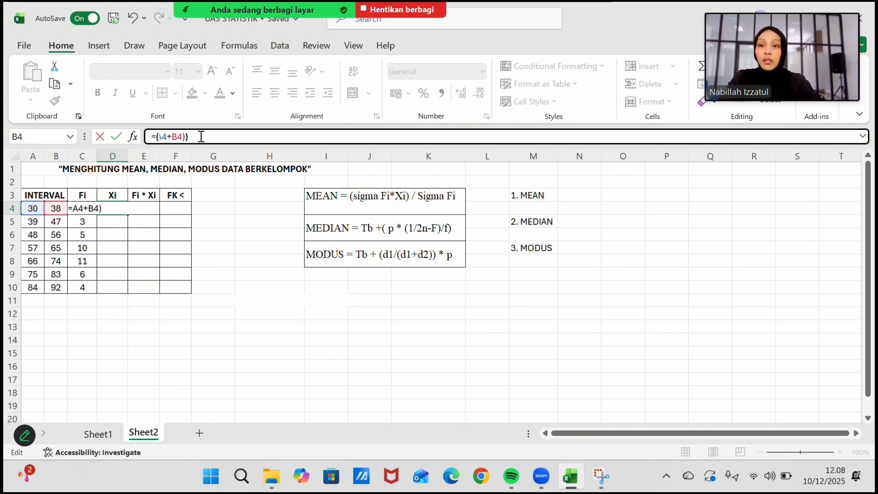
text(()
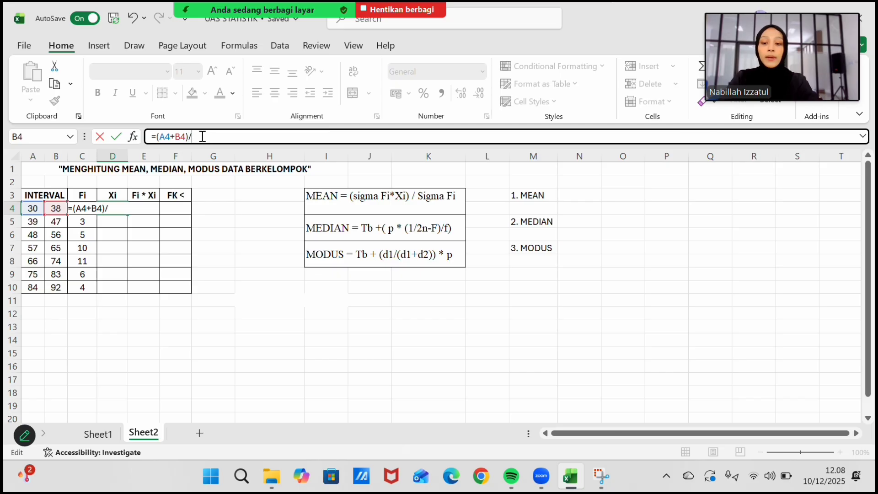
key(Return)
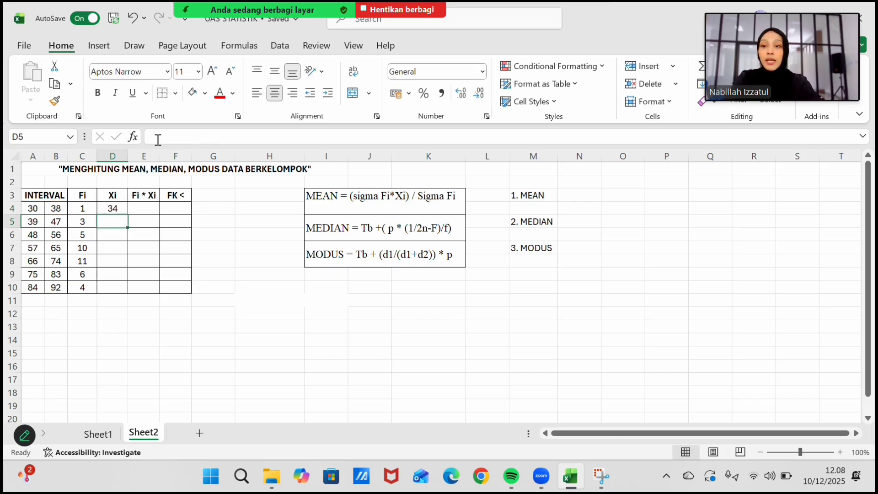
drag(108, 207, 132, 288)
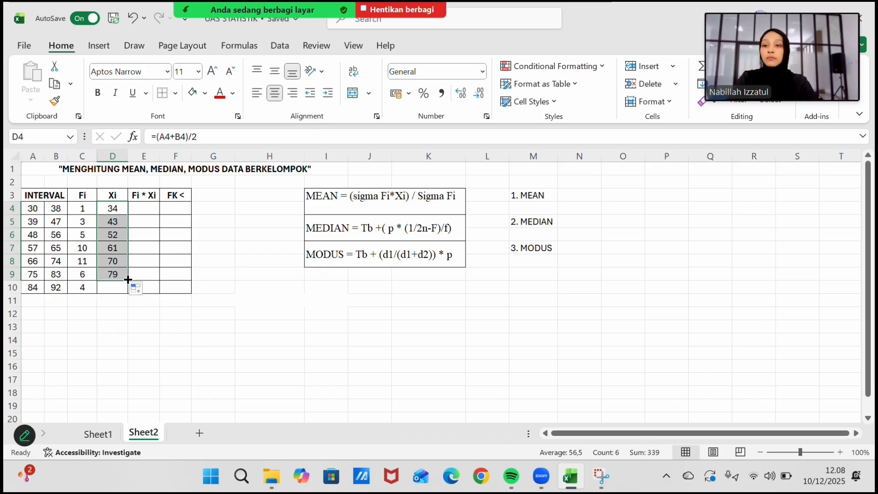
drag(128, 280, 128, 289)
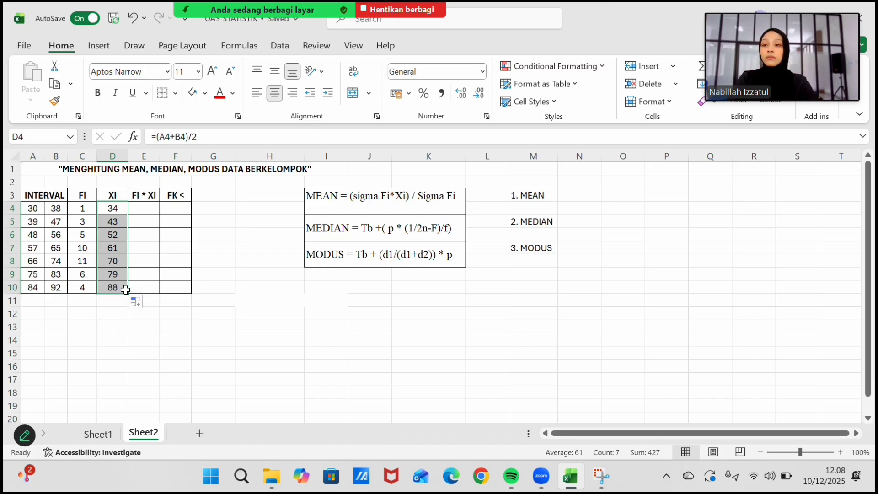
Calculate the Fi * Xi column by entering =C4*D4 in E4 and filling the formula down to E10.
click(143, 213)
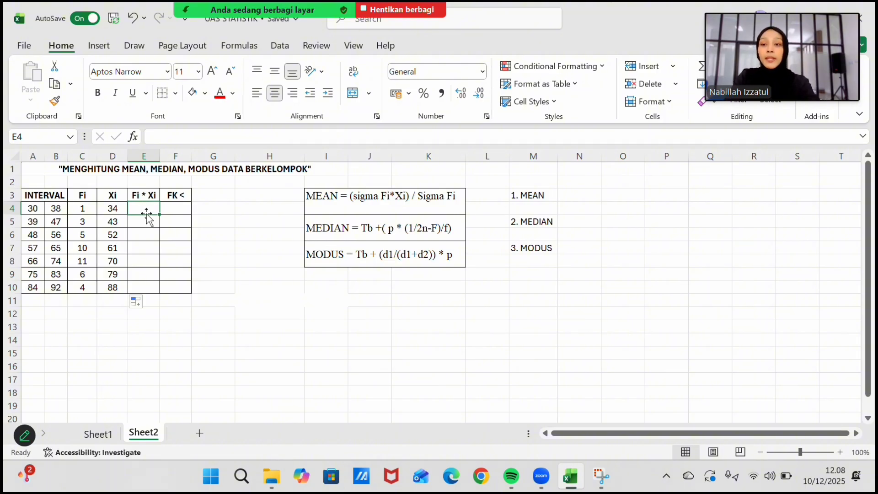
text(=)
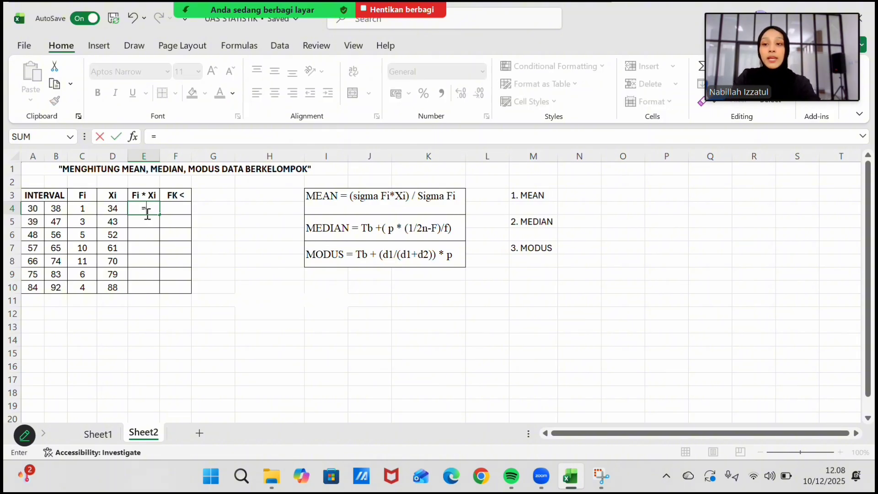
click(88, 212)
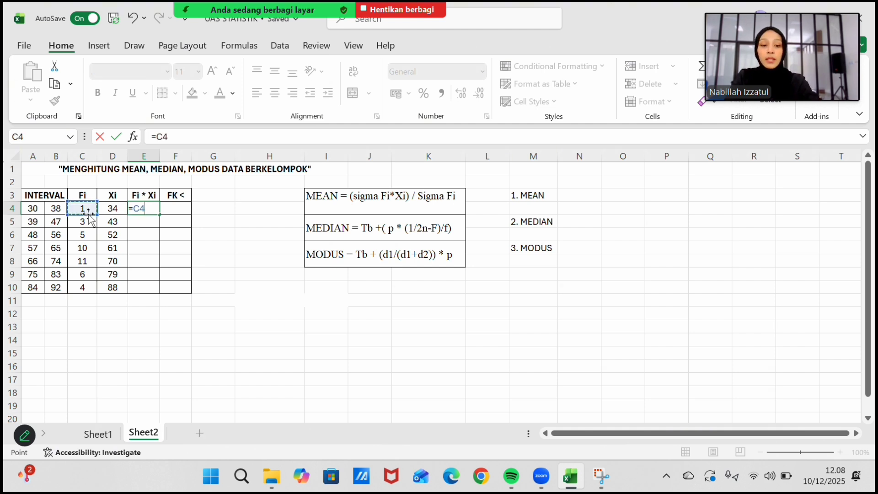
text(*)
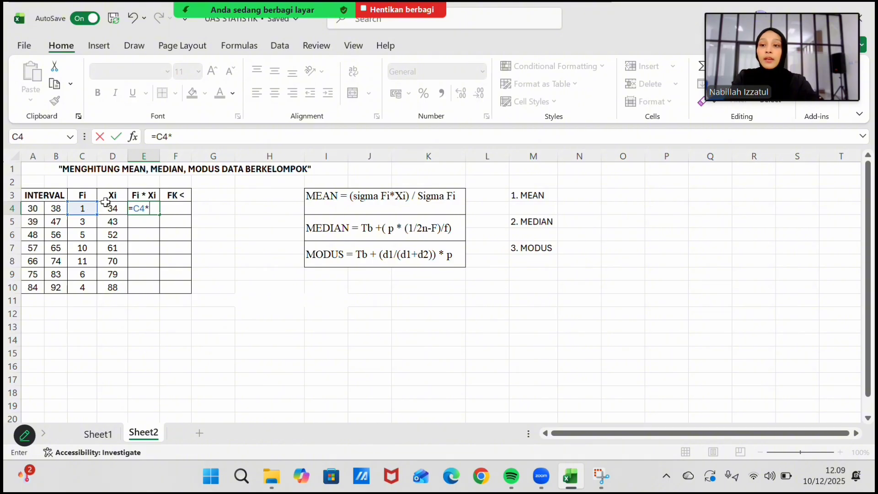
click(114, 210)
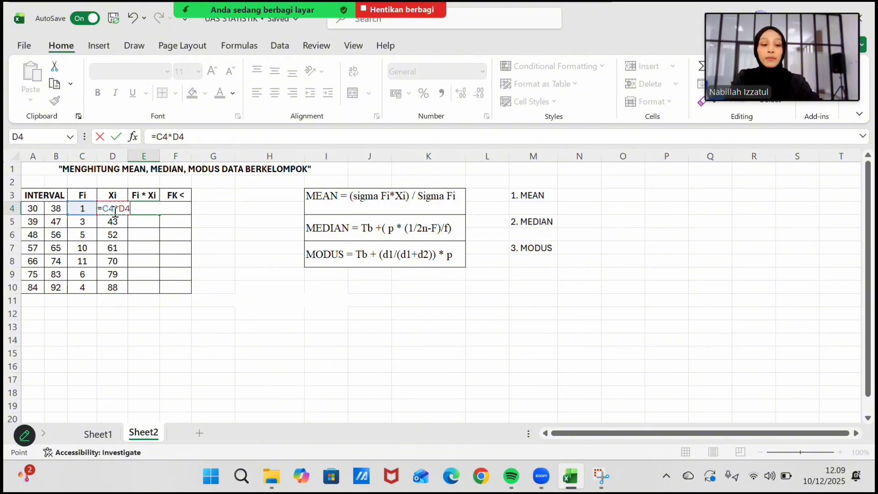
key(Return)
click(144, 209)
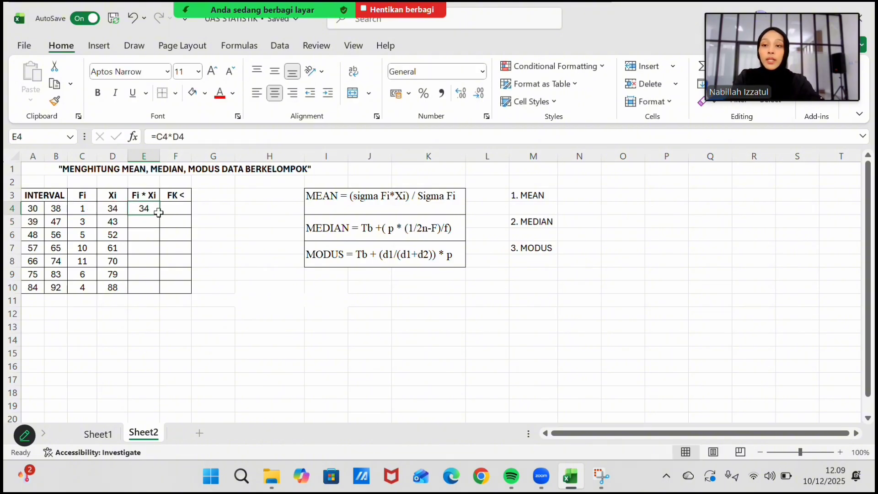
drag(158, 213, 160, 293)
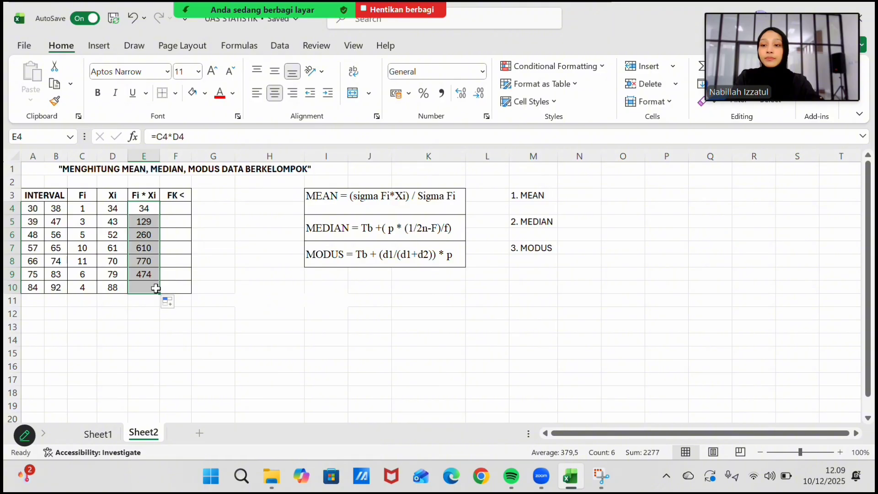
Enter 1 in F4 as the first cumulative frequency in the FK < column.
click(175, 211)
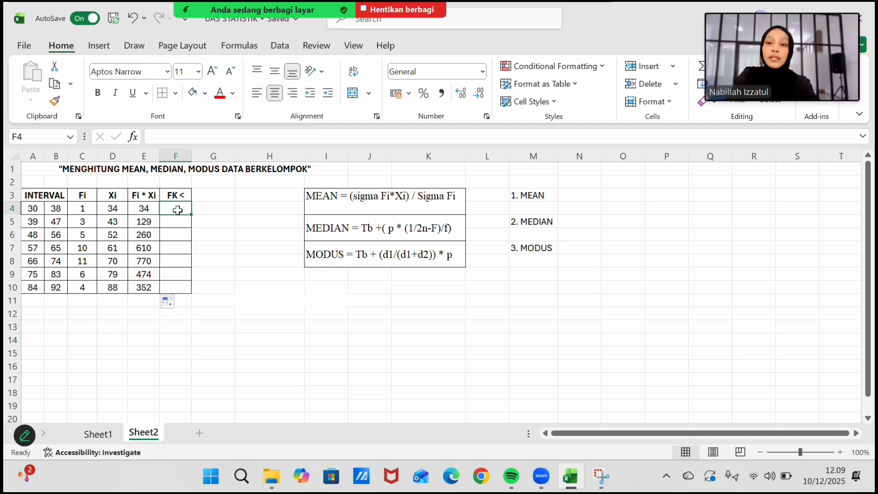
click(177, 210)
text(=)
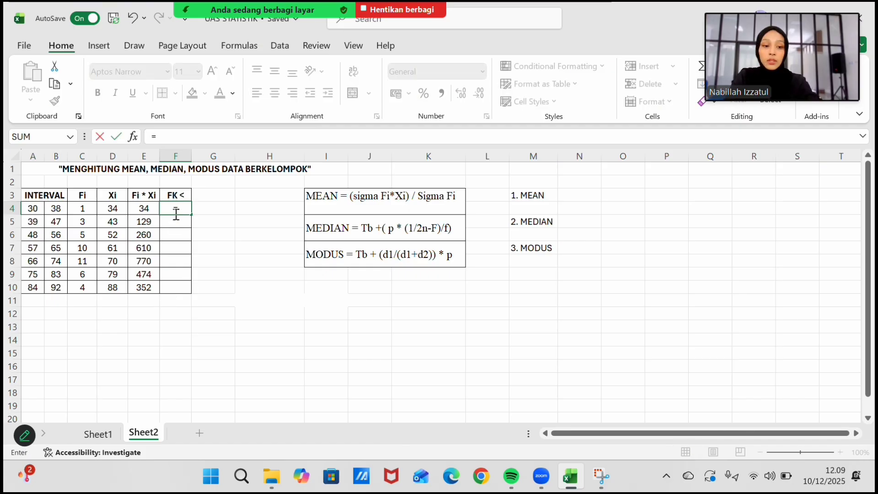
key(BackSpace)
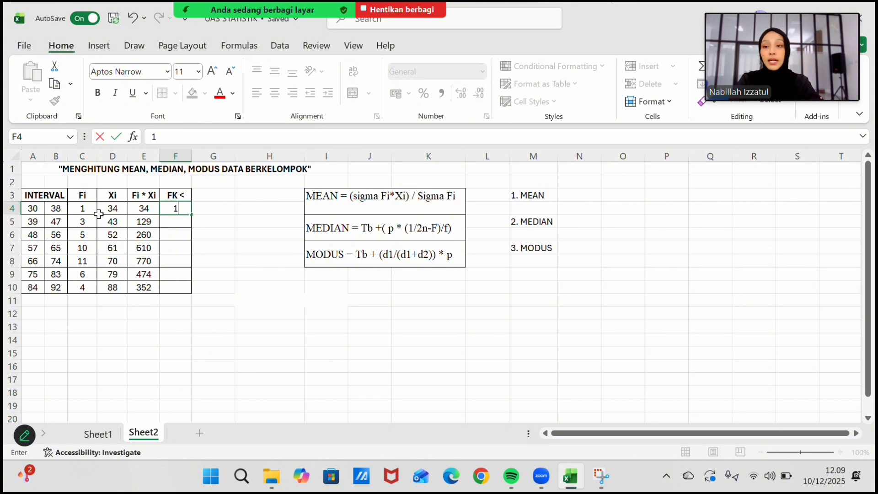
key(Return)
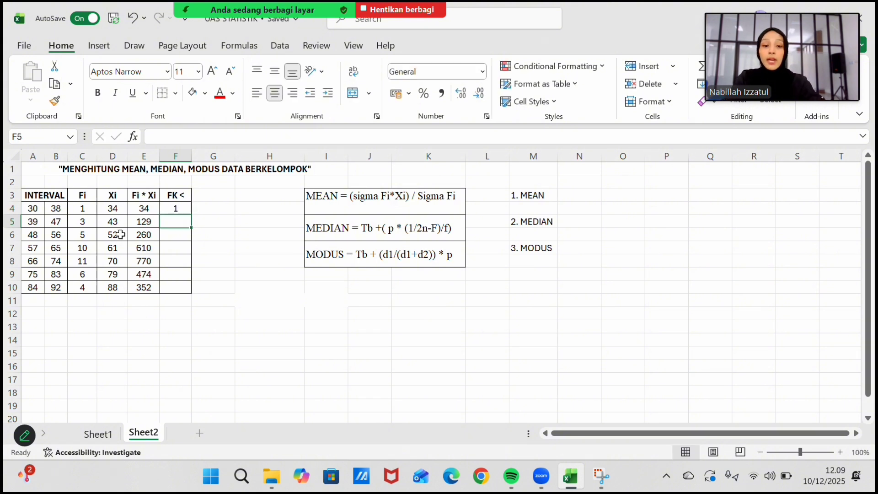
Calculate the remaining cumulative frequencies by entering =F4+C5 in F5 and filling the formula down to F10.
text(=)
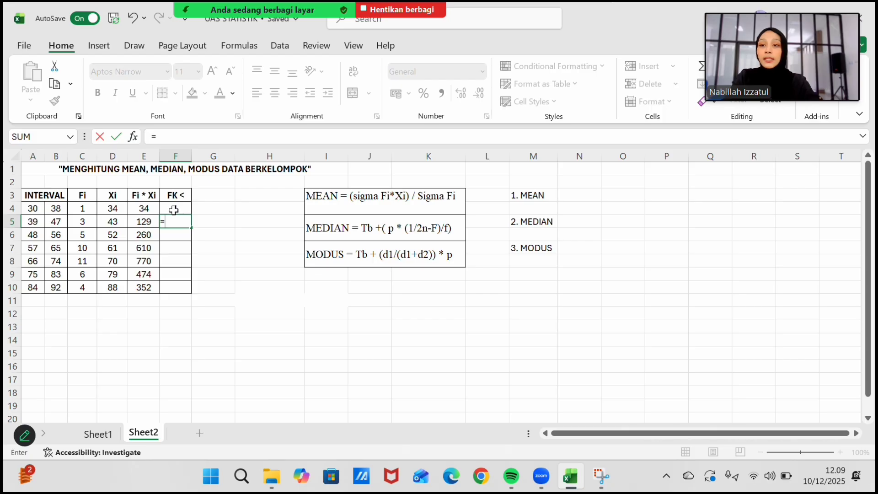
click(175, 209)
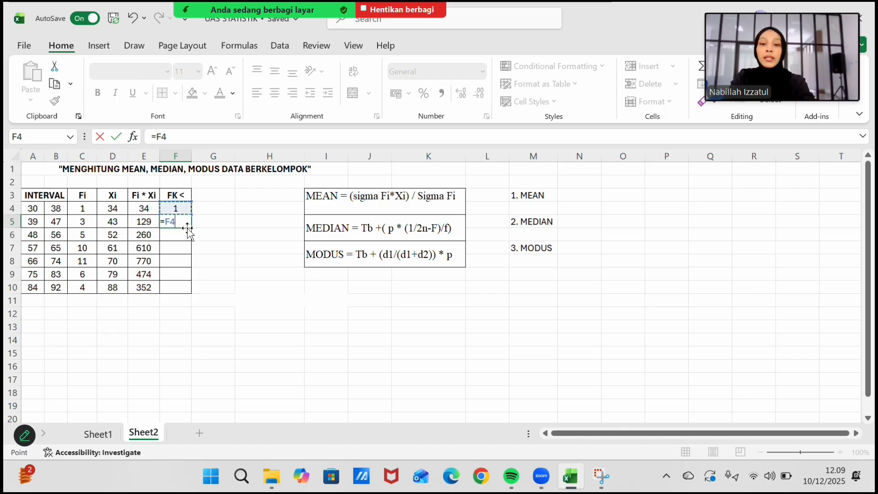
text(+)
click(83, 223)
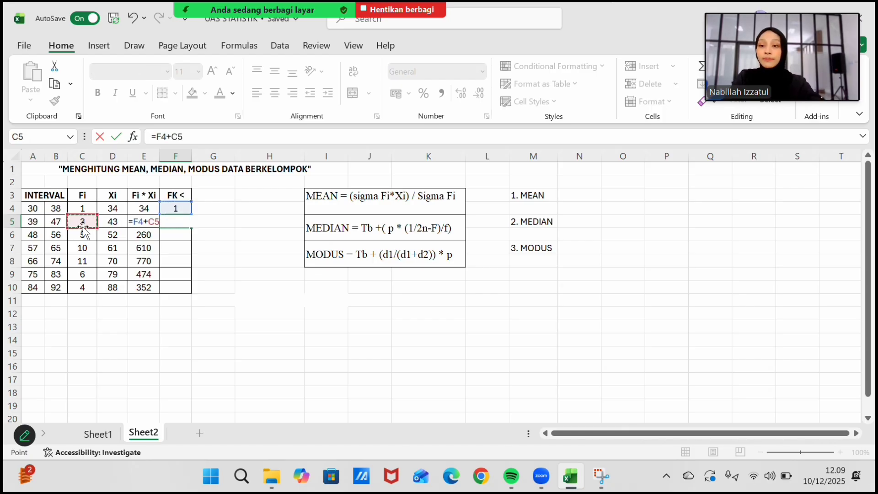
key(Return)
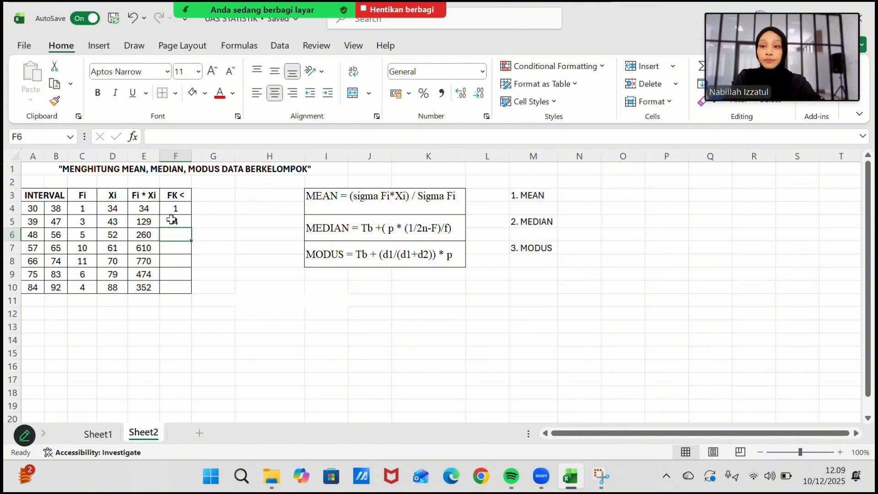
click(179, 221)
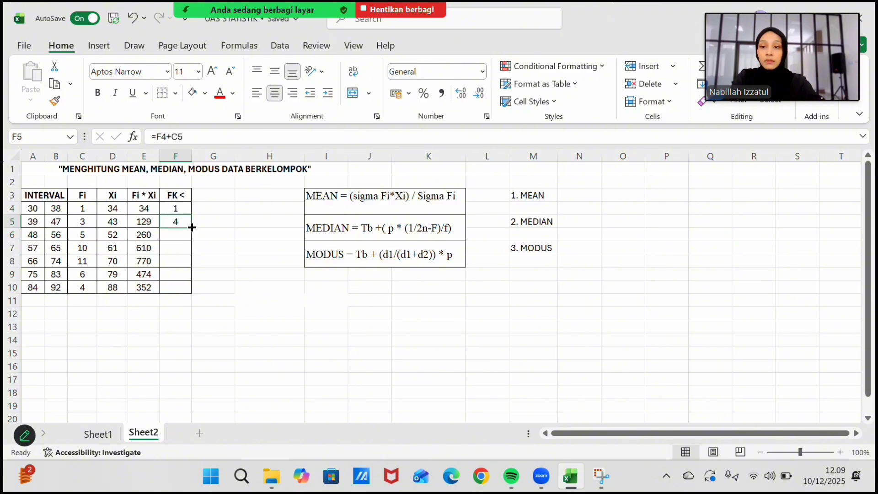
drag(192, 227, 195, 294)
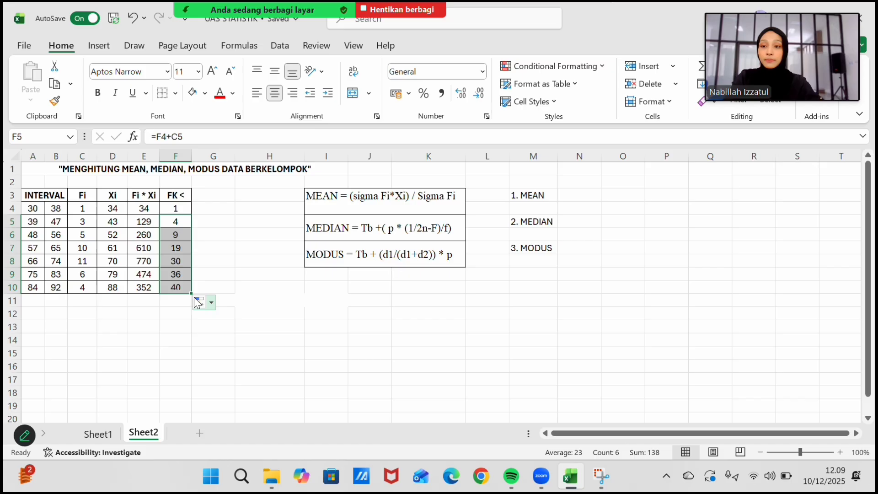
click(191, 340)
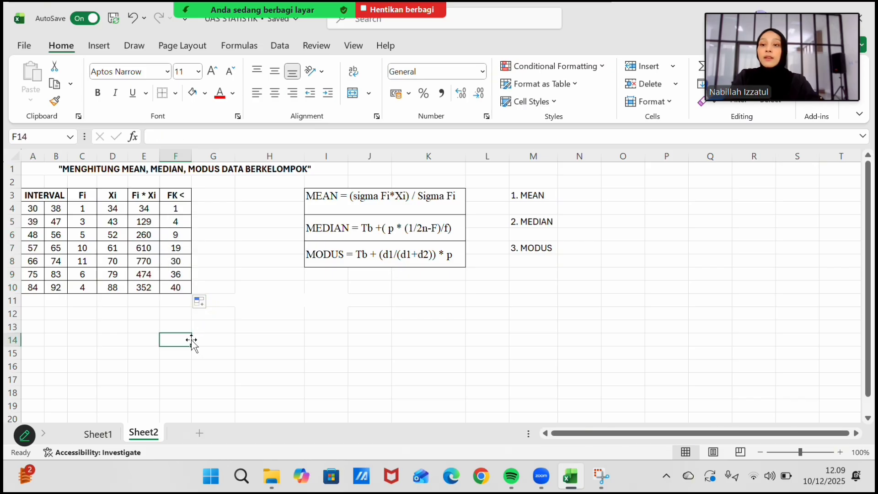
Total the Fi column by entering =SUM(C4:C10) in C11.
click(88, 302)
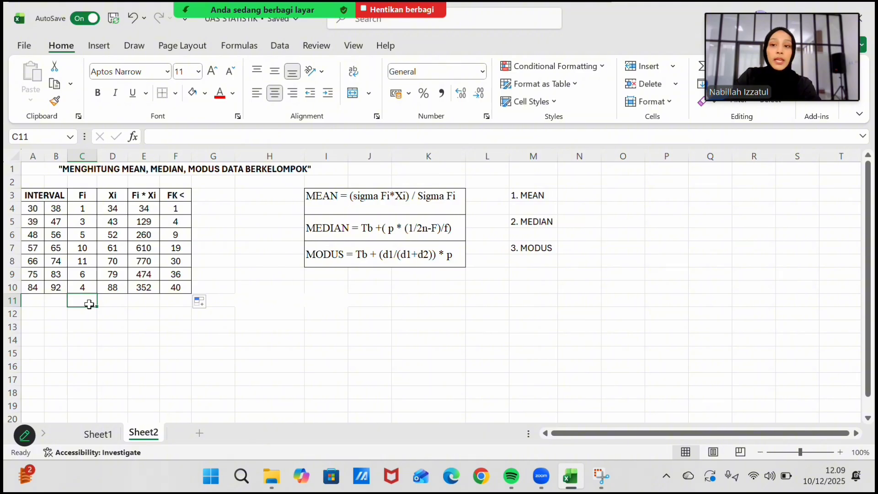
text(=)
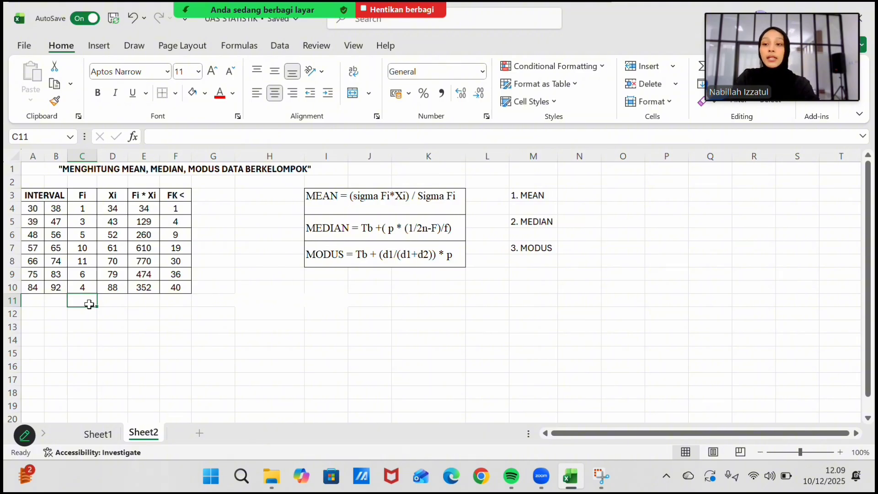
text(SU)
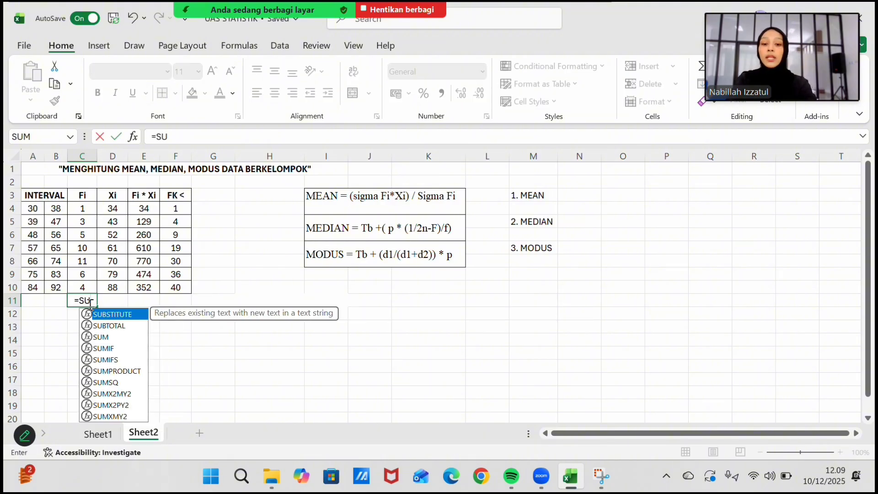
text(M()
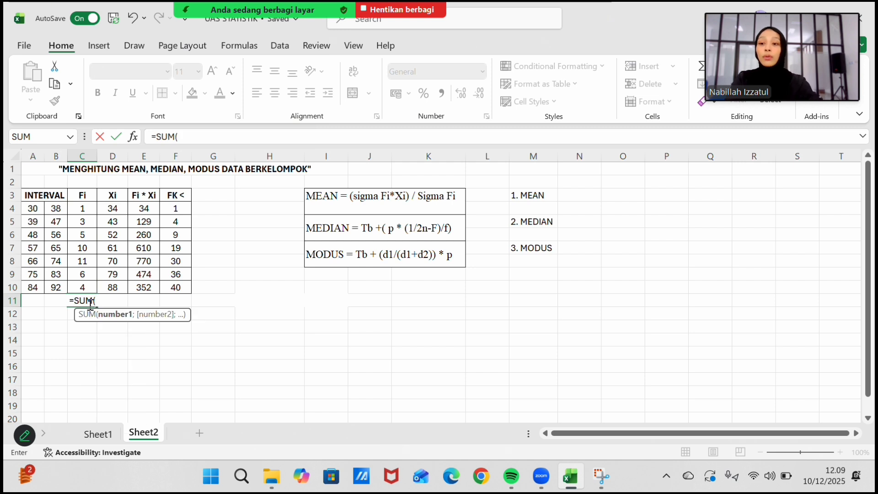
click(77, 210)
drag(77, 210, 88, 285)
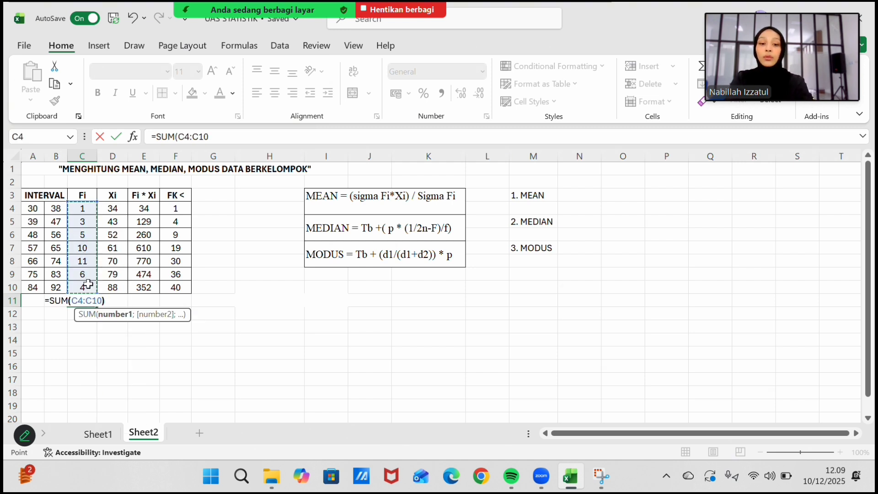
key(Return)
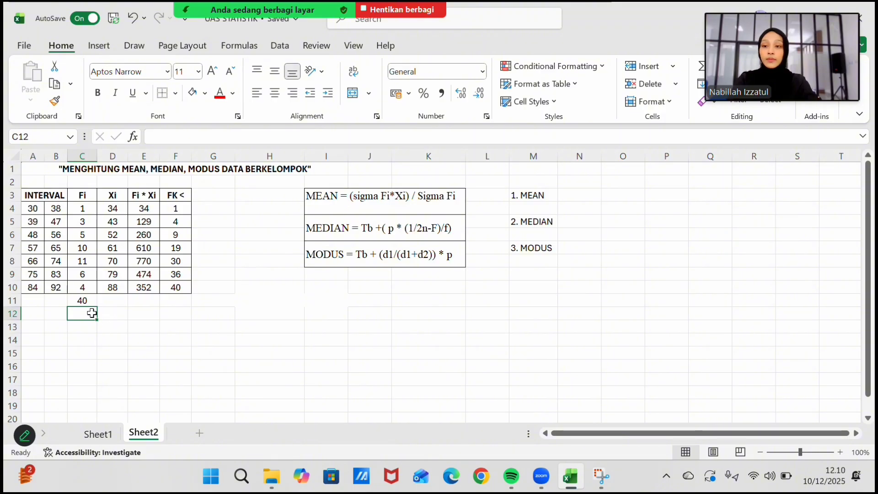
mouse_move(83, 303)
mouse_down()
mouse_move(80, 234)
mouse_move(87, 305)
mouse_up()
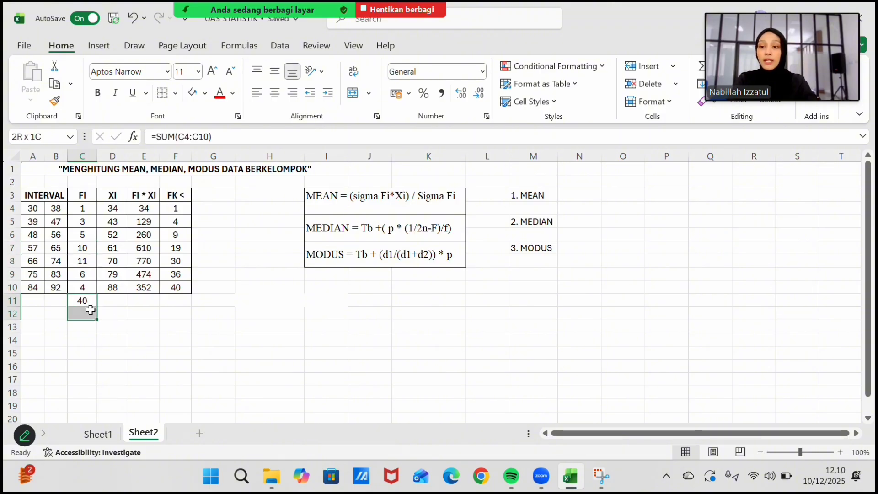
click(88, 314)
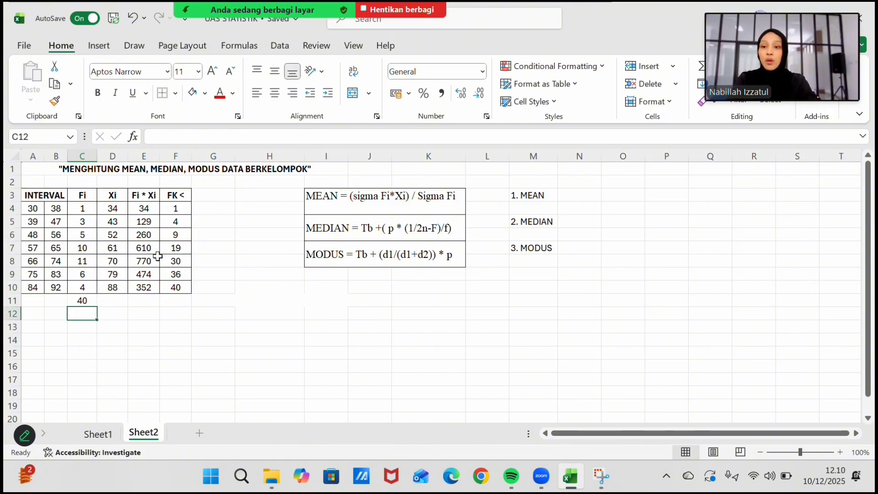
Total the Fi * Xi column by entering =SUM(E4:E10) in E11.
click(149, 301)
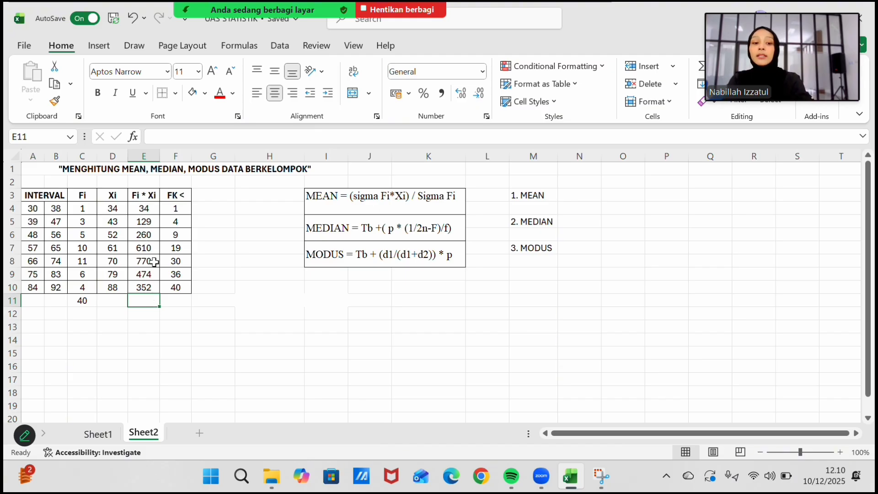
text(=)
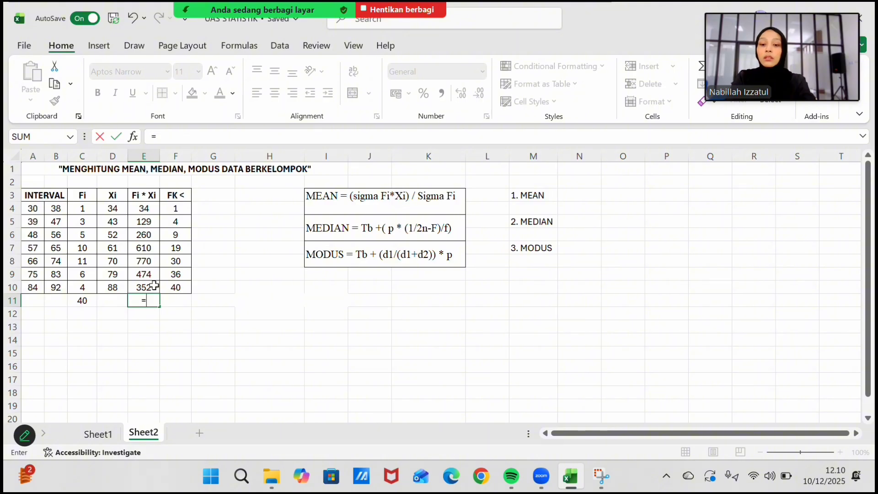
text(SUM)
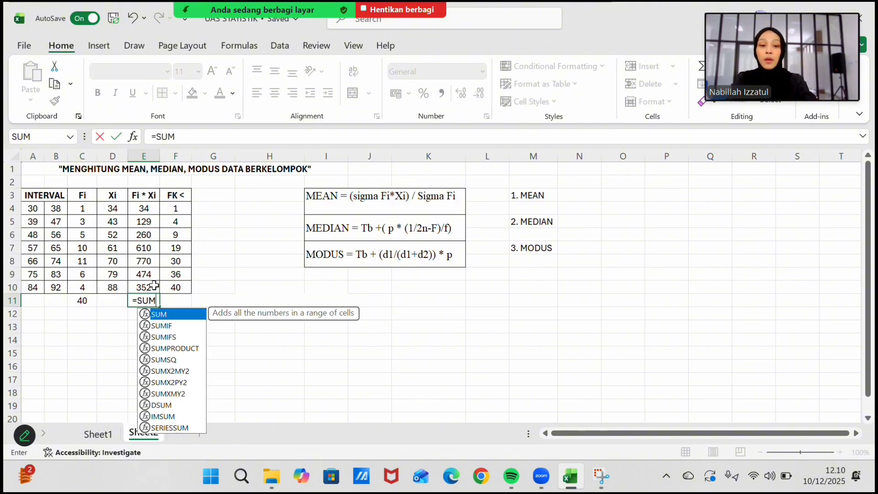
text(()
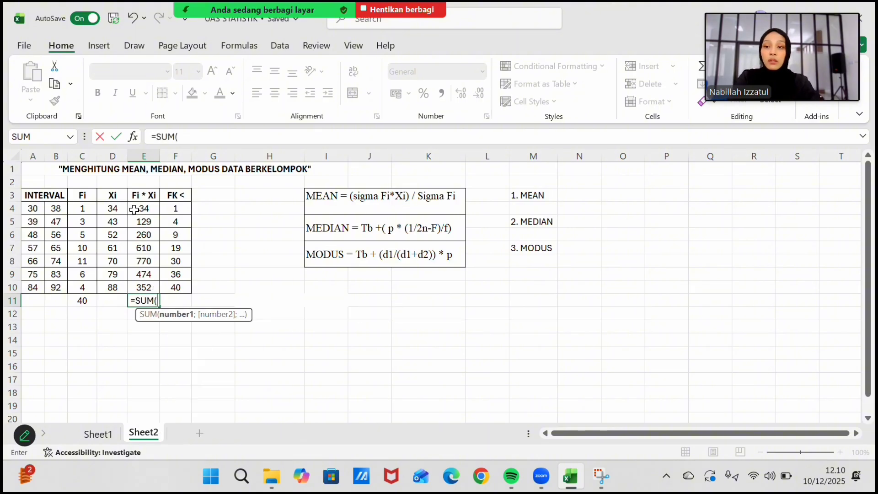
drag(137, 210, 140, 283)
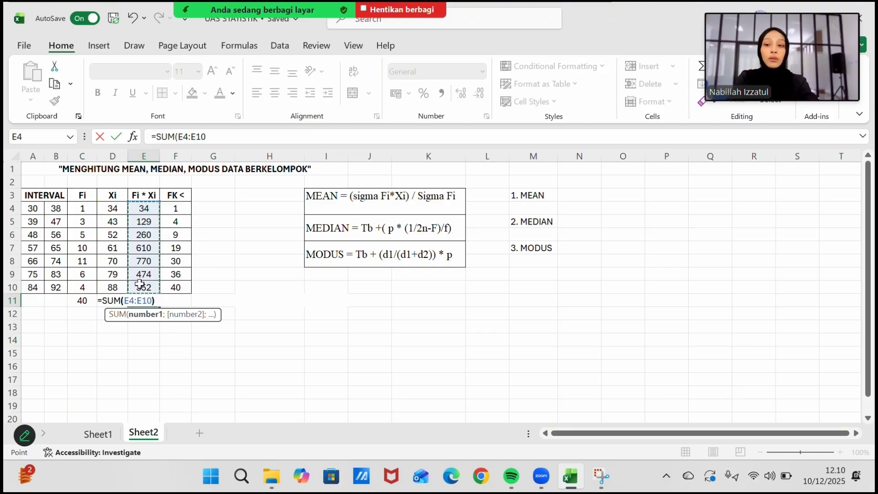
key(Return)
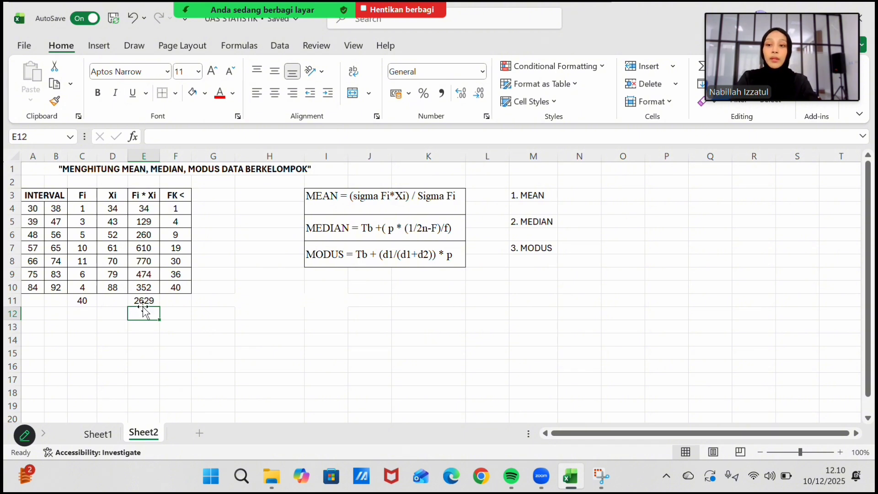
click(217, 354)
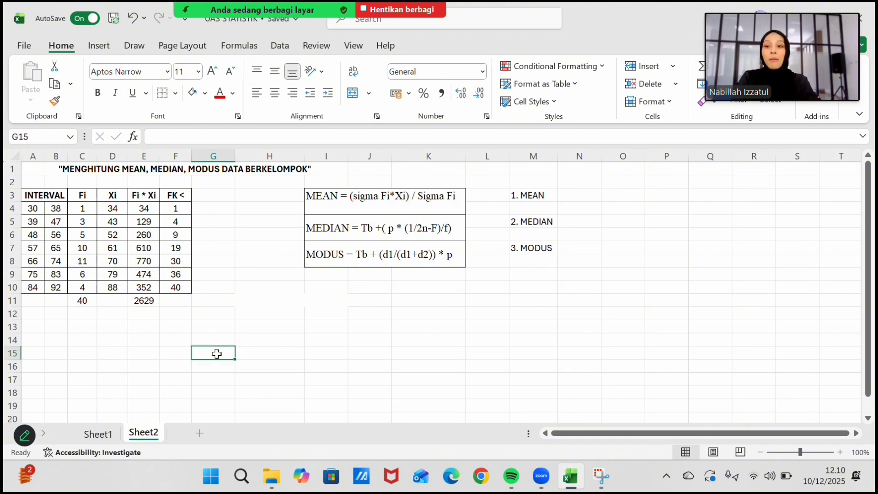
Calculate the mean in N3 by dividing the Fi * Xi total by the Fi total with =E11/C11.
click(572, 197)
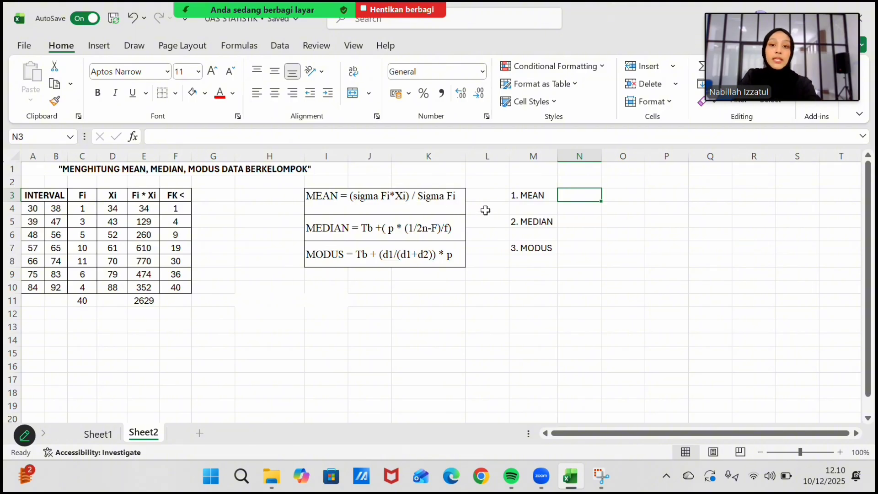
text(=)
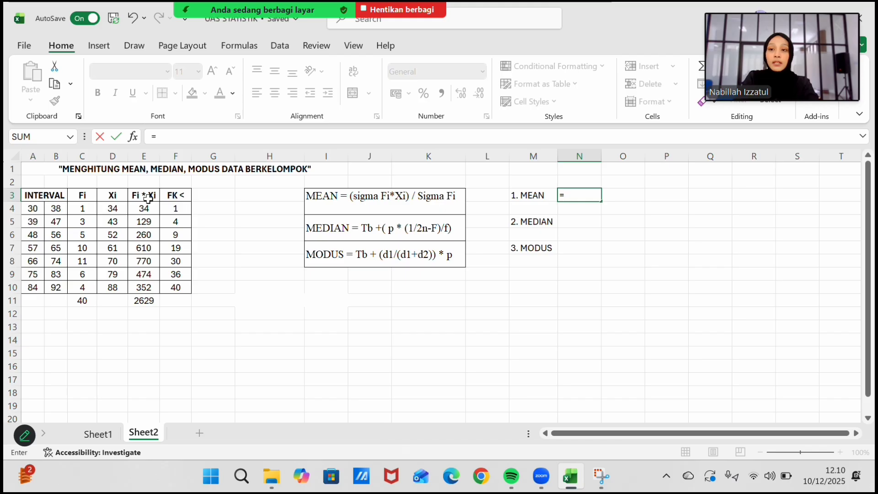
click(146, 302)
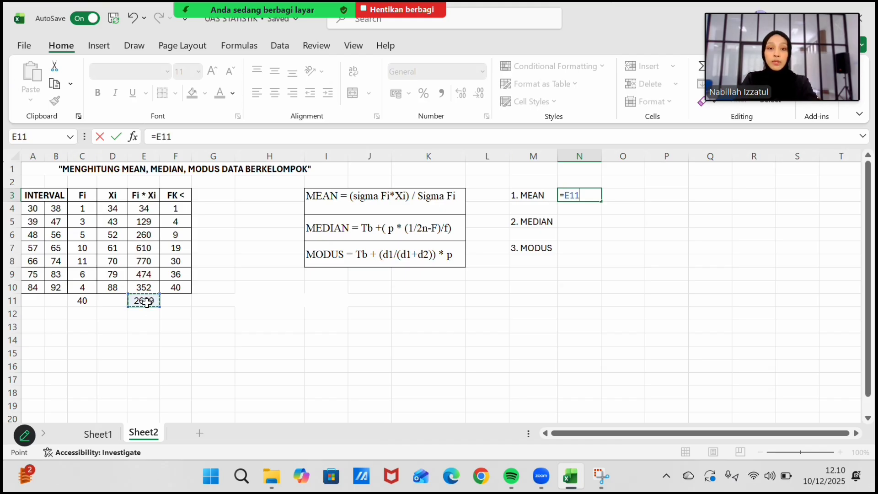
text(/)
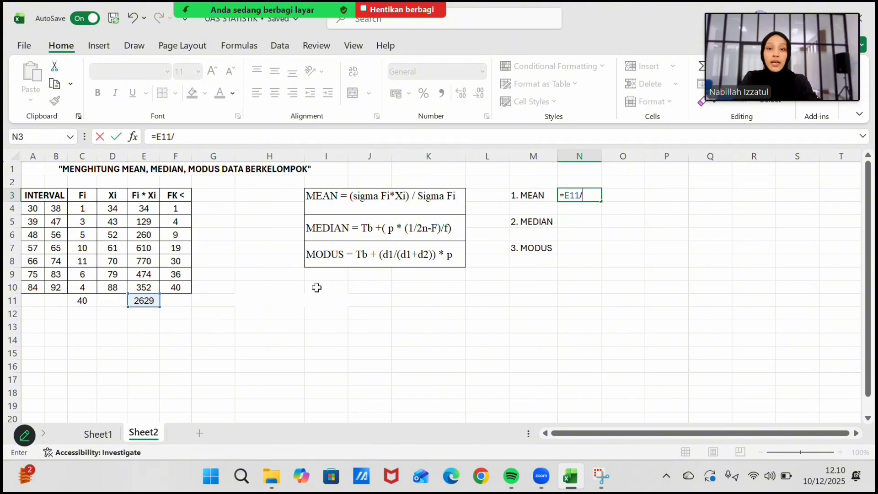
click(79, 299)
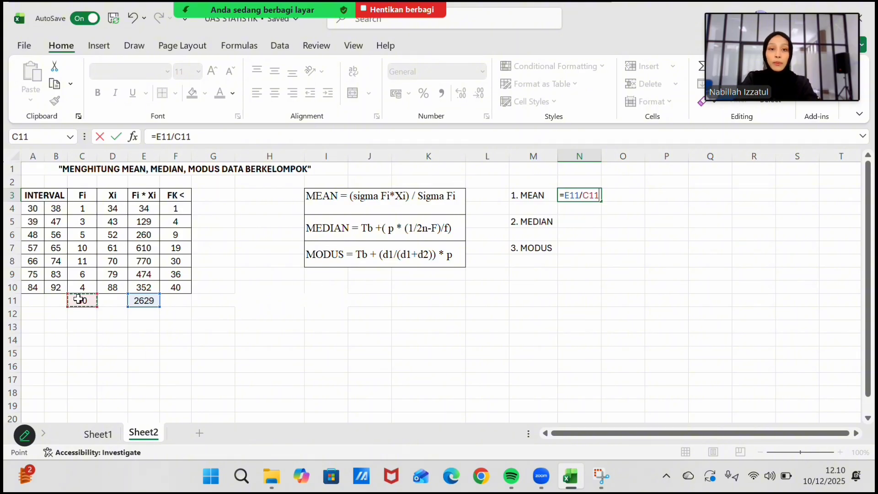
key(Return)
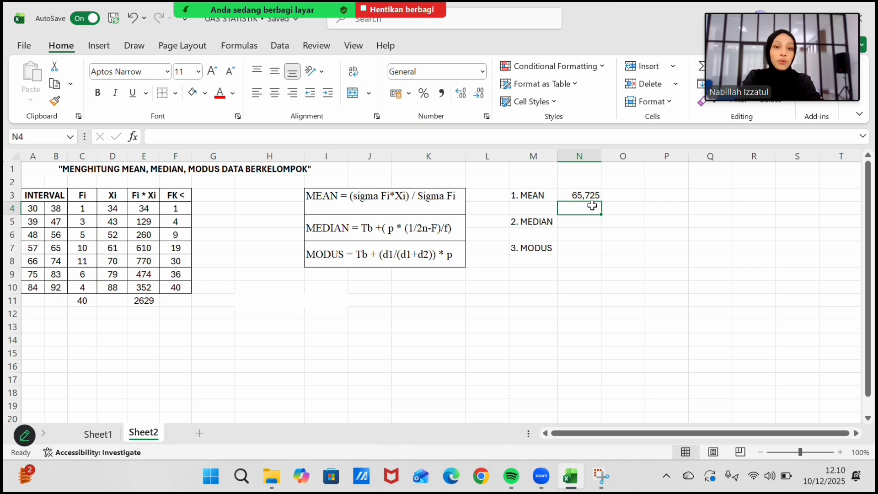
click(583, 223)
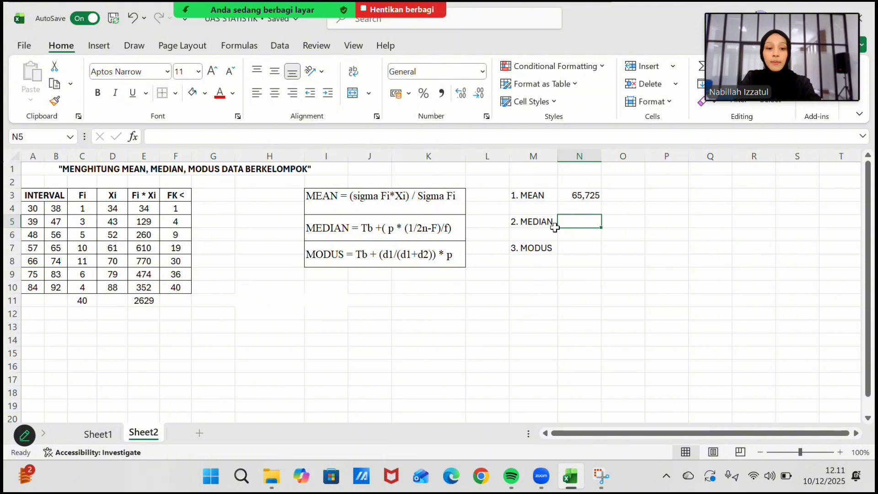
text(=)
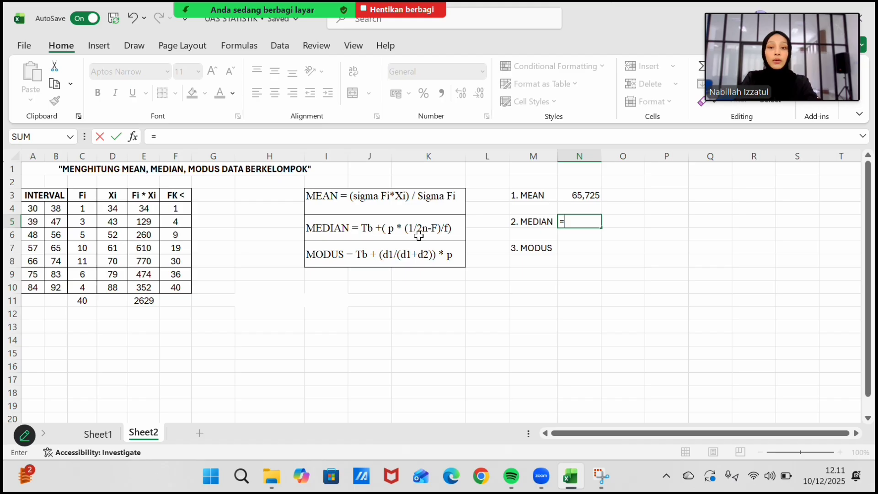
click(226, 316)
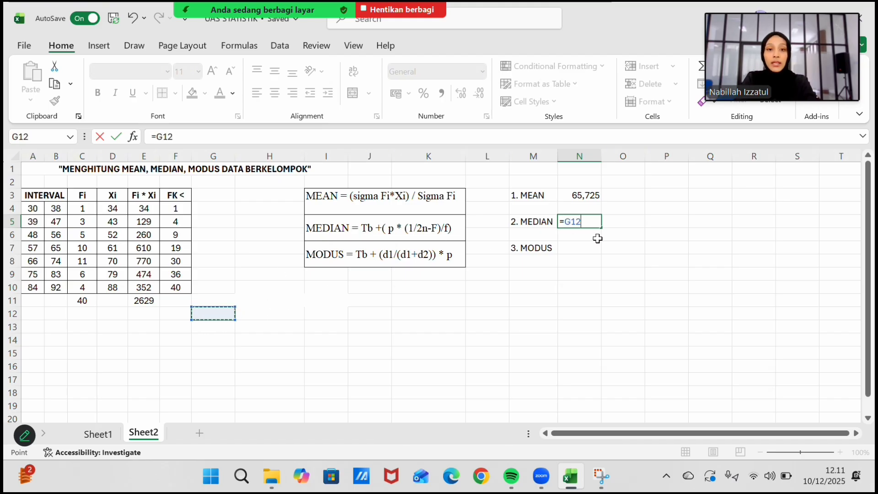
key(BackSpace)
key(BackSpace)
key(BackSpace)
key(BackSpace)
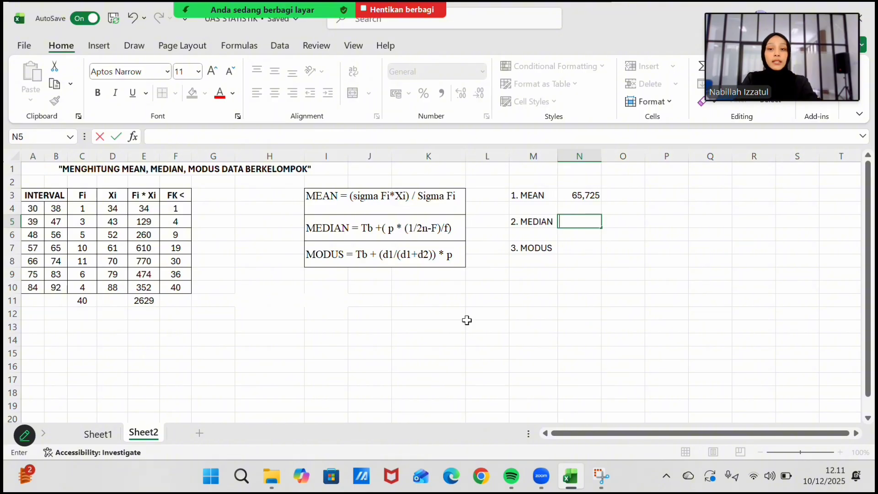
Enter the label "Kelas Median" in G12 below the frequency table.
click(227, 316)
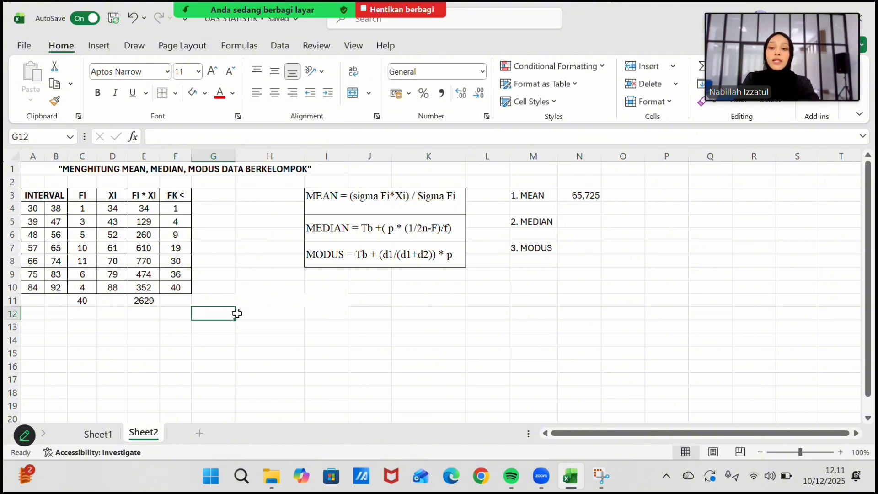
text(KEL)
key(BackSpace)
key(BackSpace)
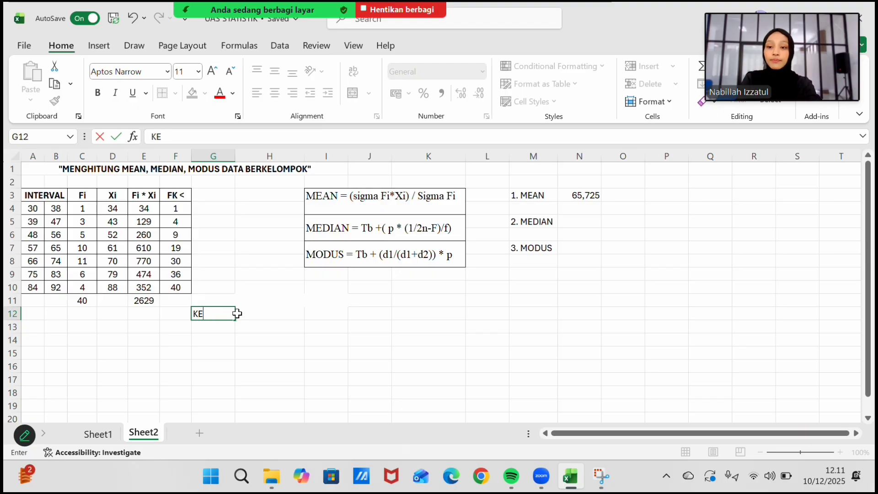
text(las)
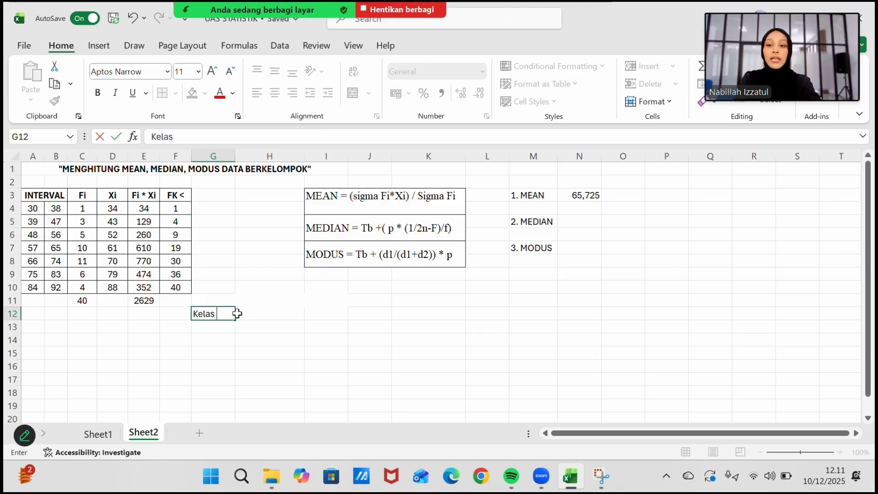
text( Median)
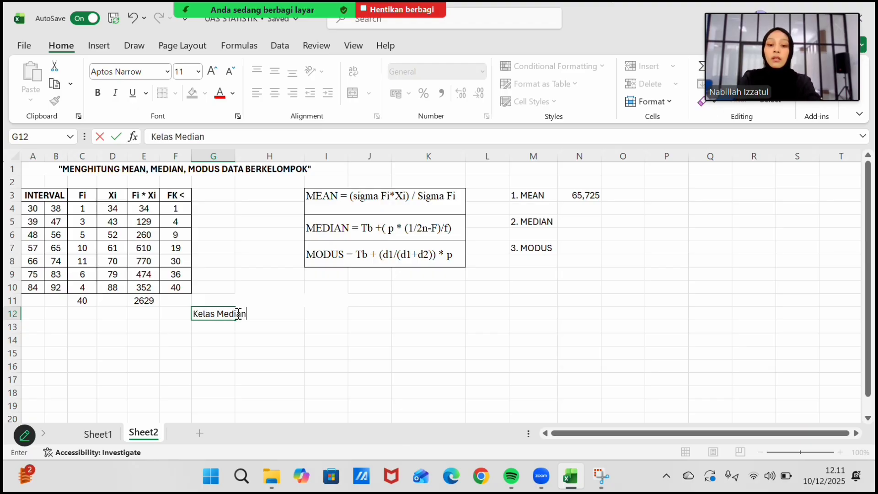
click(238, 315)
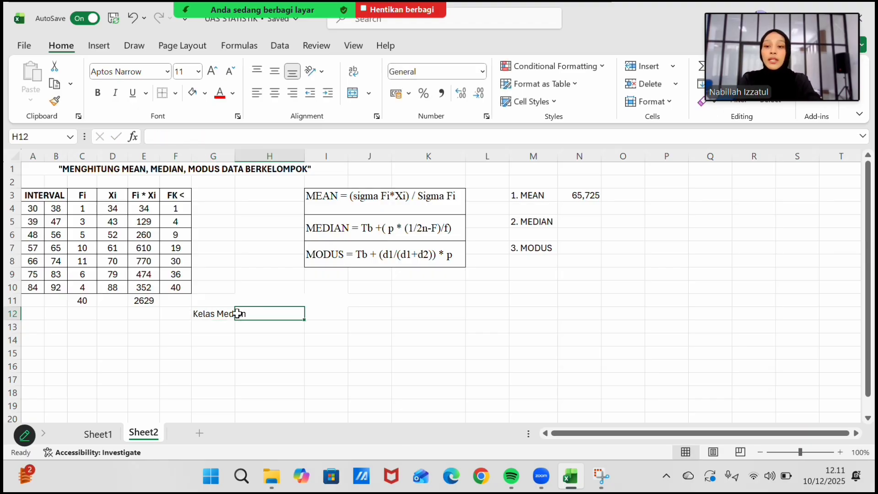
Calculate the median class position by entering =40/2 in I12 beside the Kelas Median label.
click(310, 314)
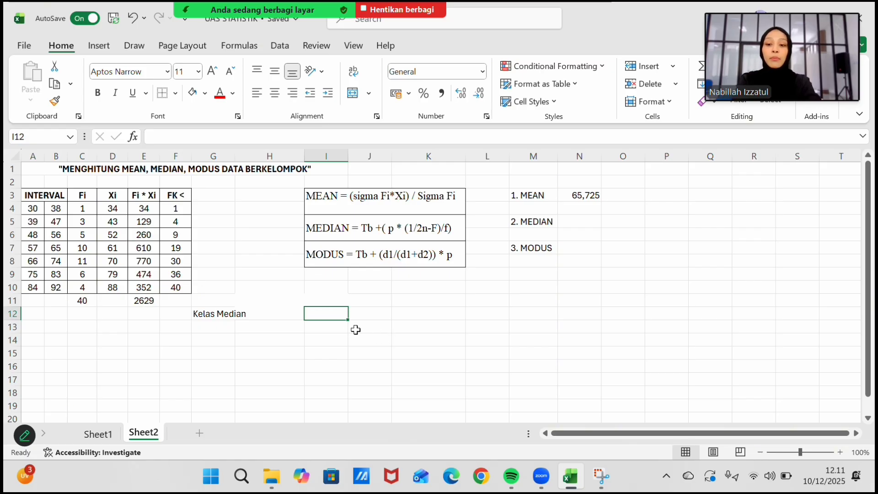
text(4)
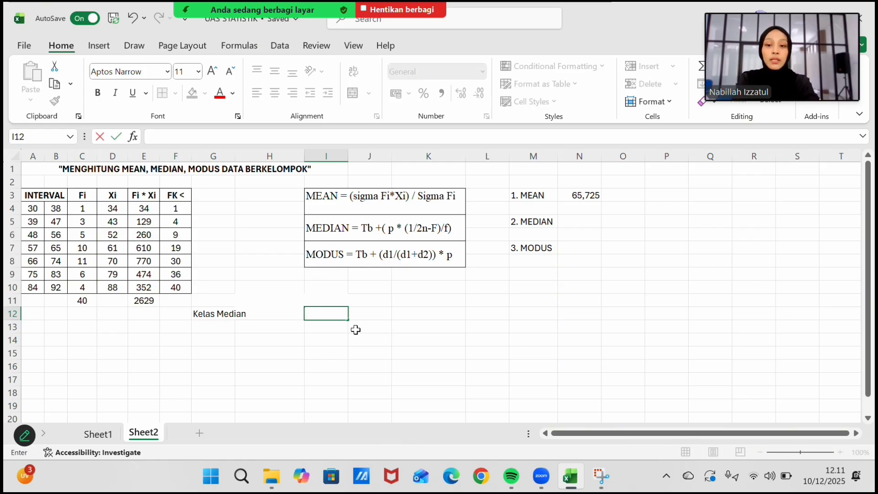
text(=)
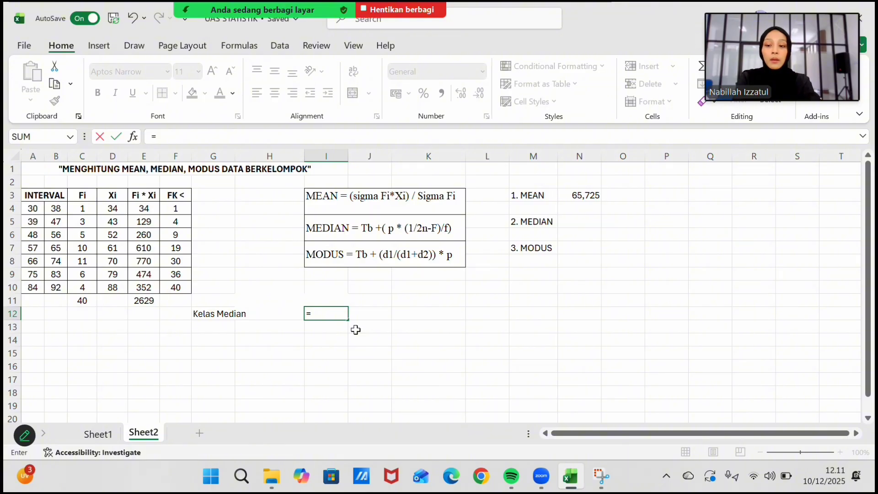
text(4)
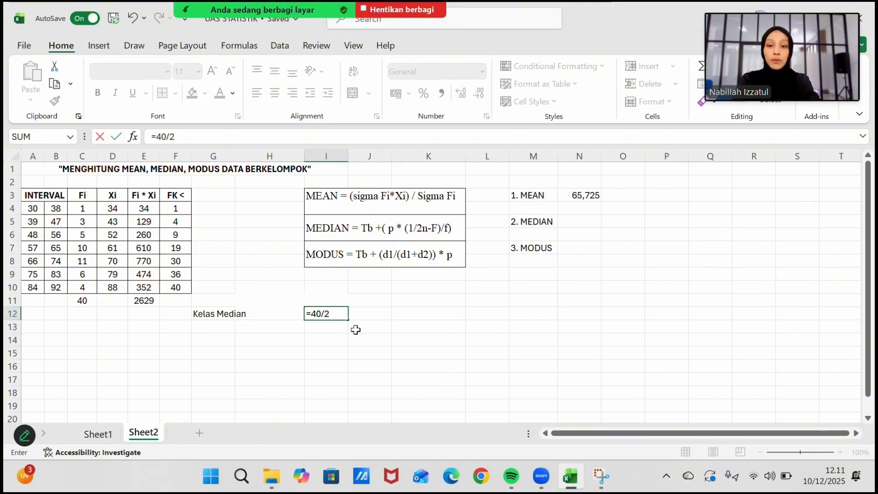
text(0/2)
key(Return)
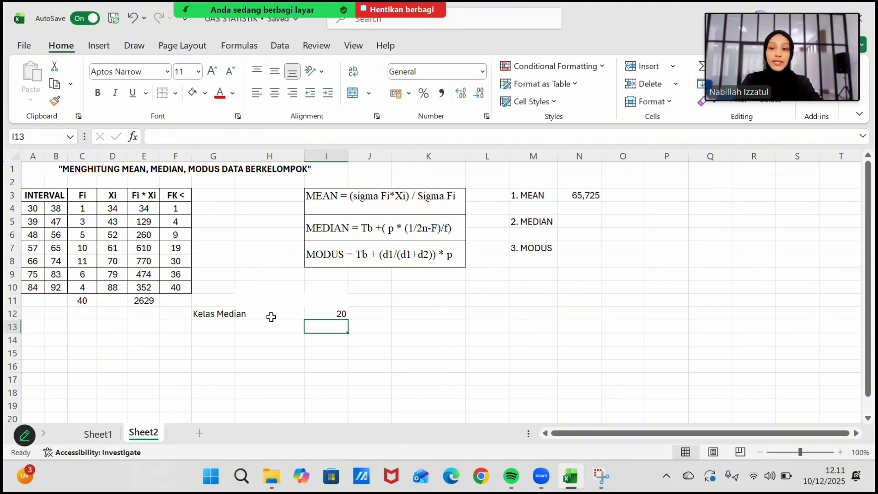
Merge and center the "Kelas Median" label across G12:H12.
drag(200, 311, 324, 320)
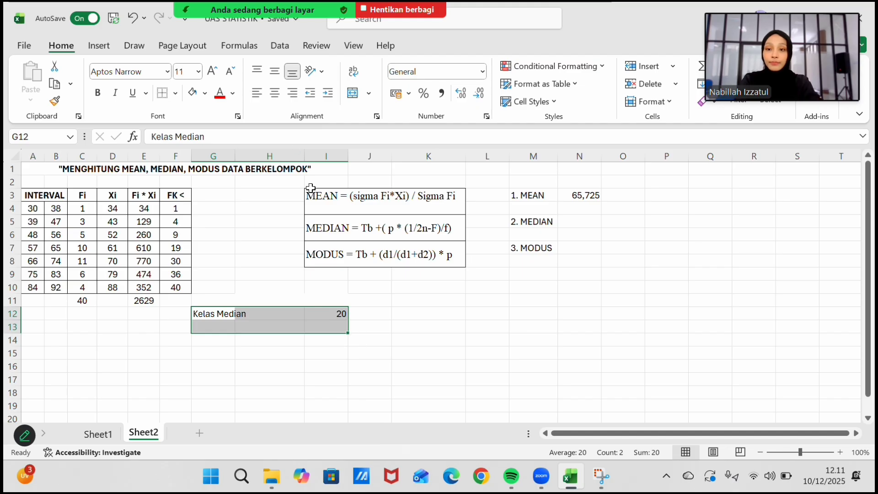
click(415, 349)
drag(415, 349, 261, 314)
click(260, 318)
click(222, 313)
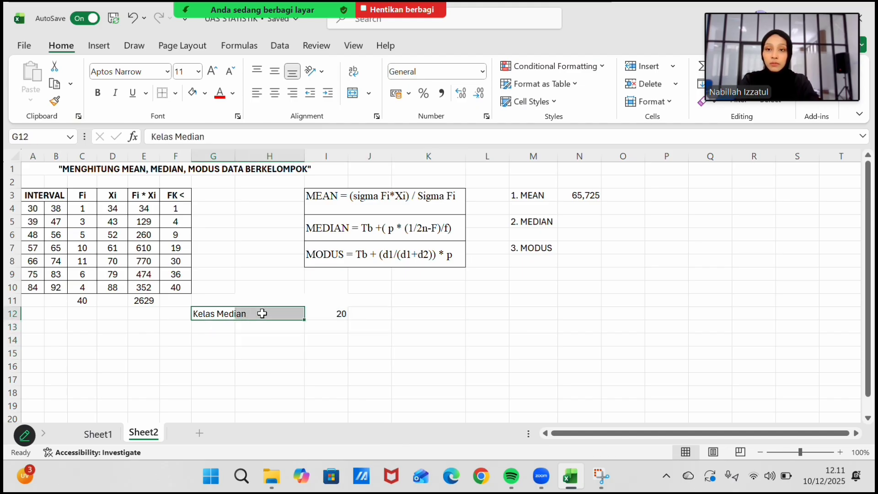
click(352, 96)
Fill the Kelas Median label and its value in G12:I12 with light green.
mouse_move(345, 328)
mouse_down()
mouse_move(271, 307)
mouse_move(244, 316)
mouse_move(328, 314)
mouse_up()
click(244, 317)
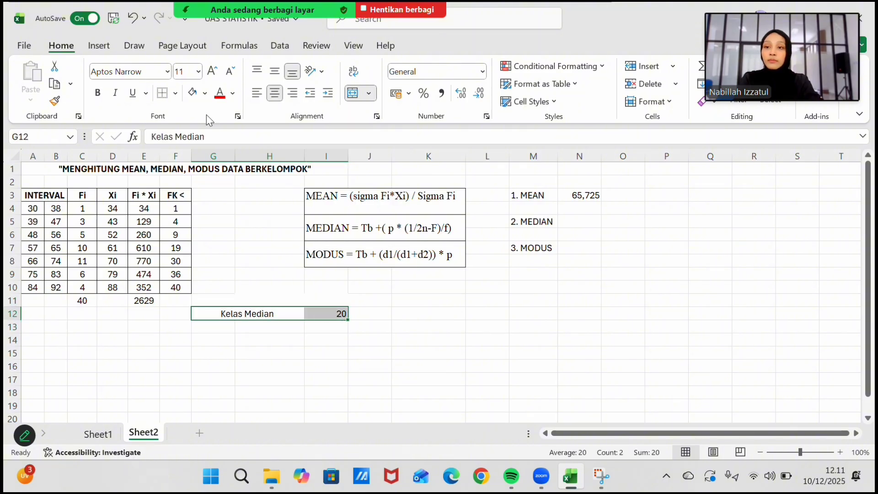
click(204, 94)
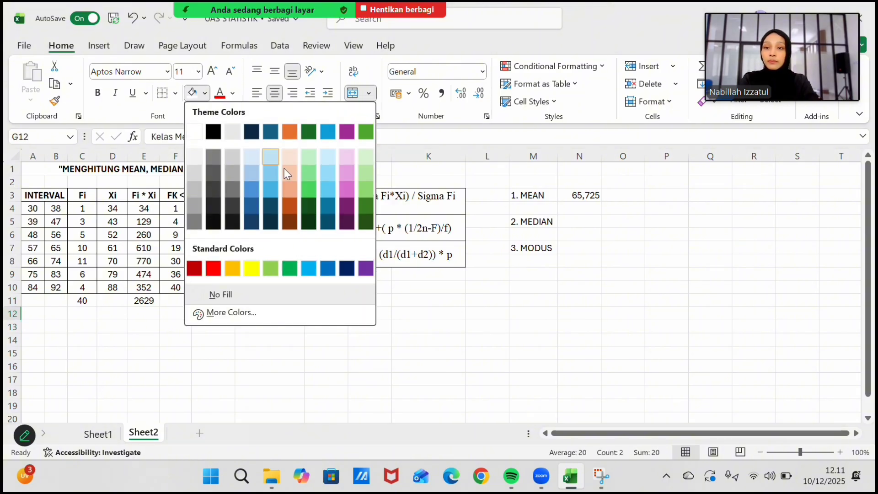
click(320, 157)
click(375, 301)
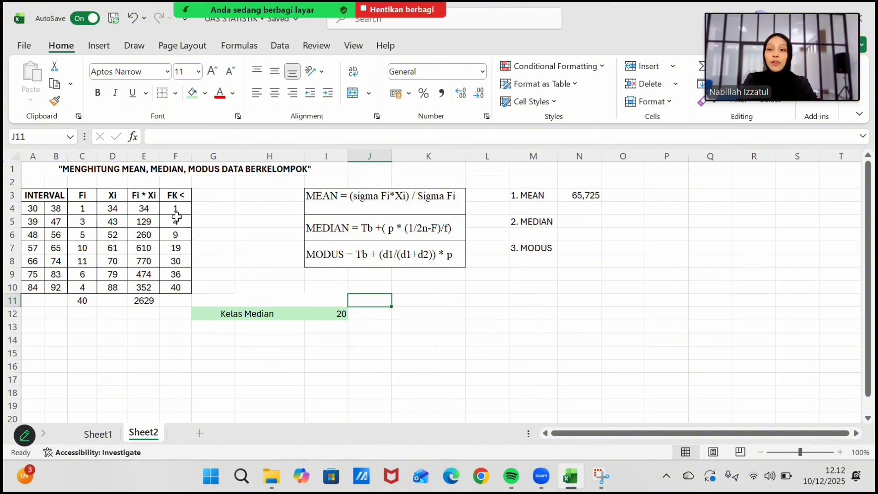
Highlight the median class row 66–74 (A8:F8) in the frequency table with the same light green fill.
click(183, 260)
drag(35, 260, 177, 261)
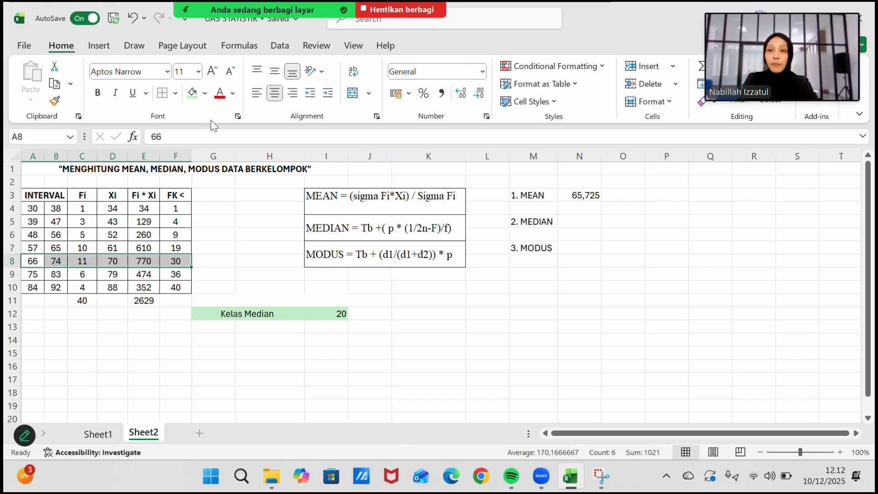
click(195, 97)
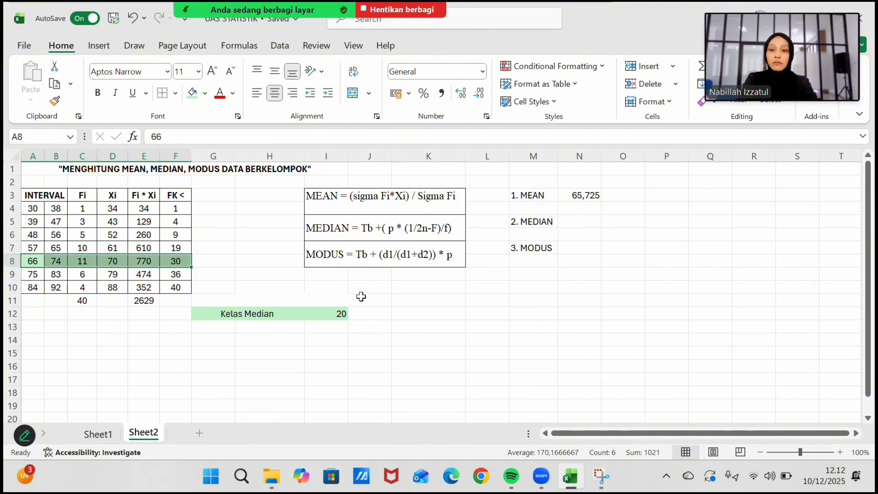
click(383, 317)
Label G13 "Tb" and calculate the lower boundary of the median class in H13 with =A8-0,5.
click(218, 327)
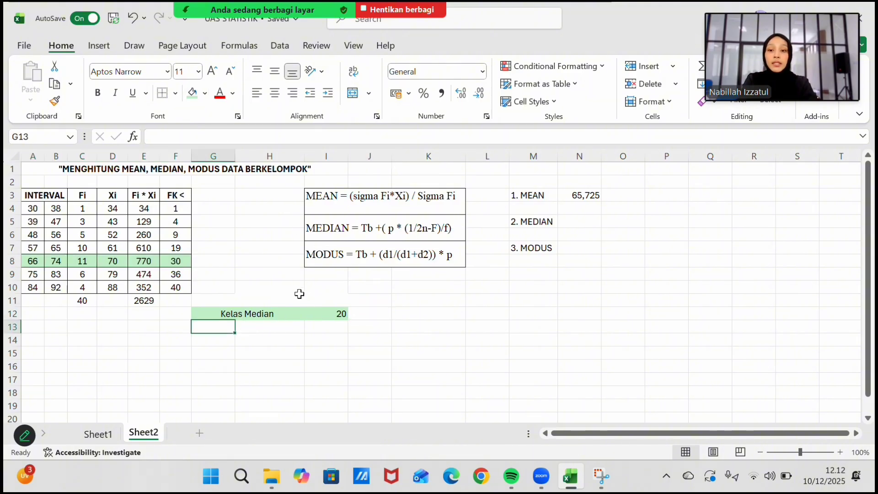
text(Tb)
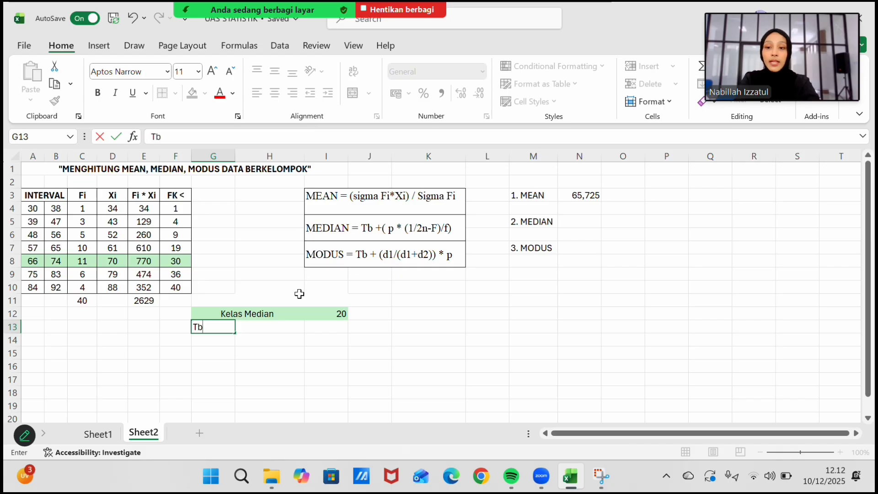
key(Tab)
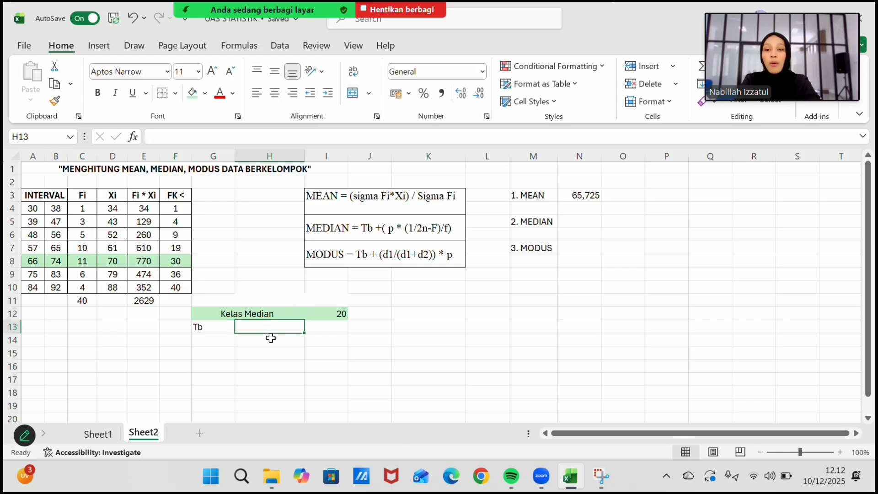
text(=)
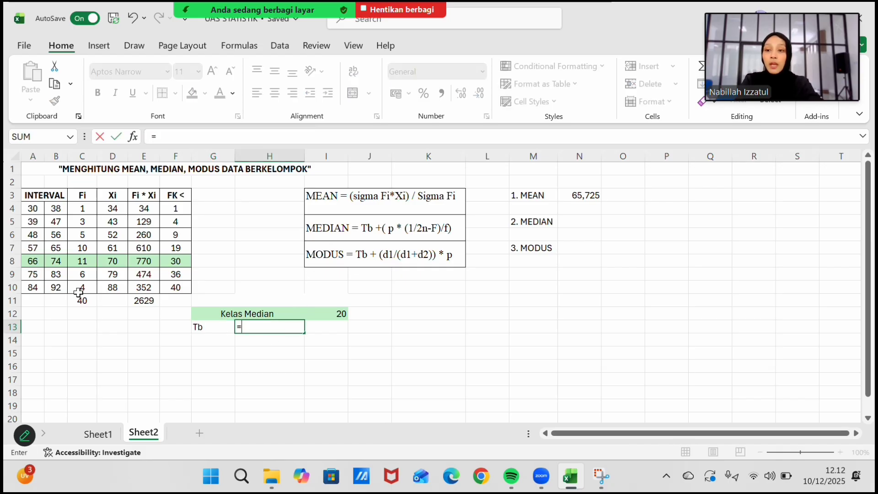
click(30, 261)
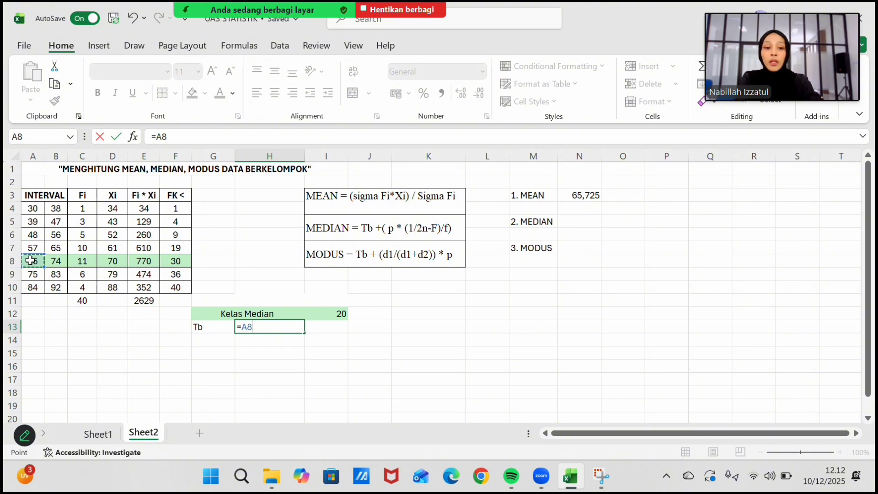
text(-0,)
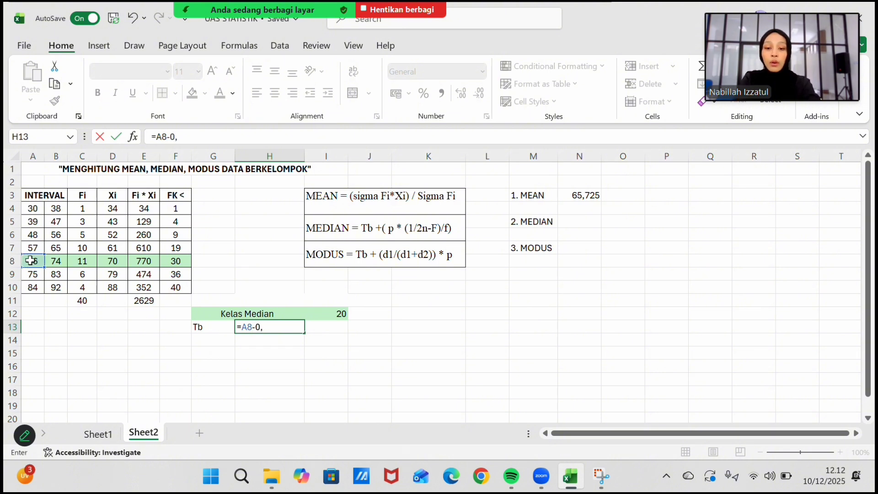
text(5)
key(Return)
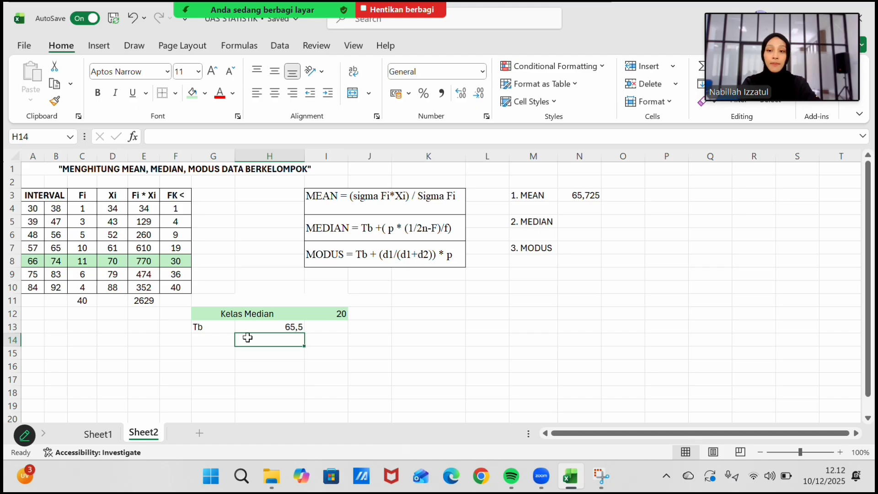
Add the class width row below Tb, with the label "P" in G14 and 9 in H14.
click(204, 336)
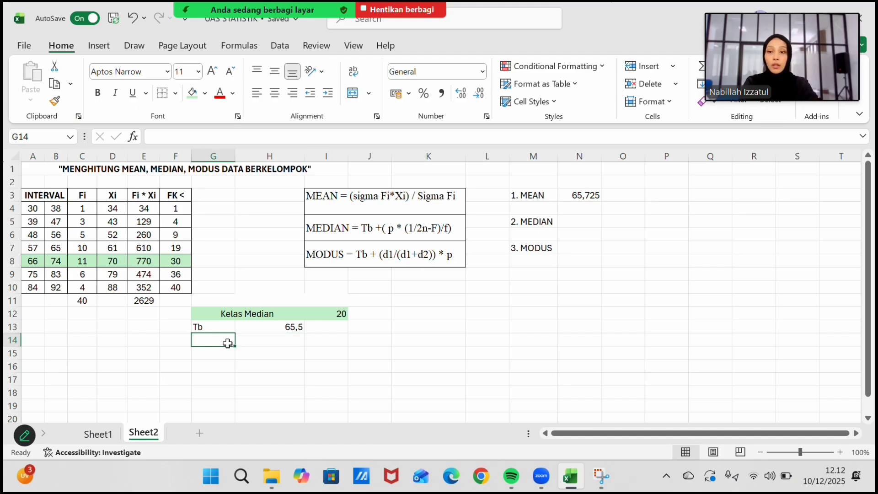
text(P)
key(Tab)
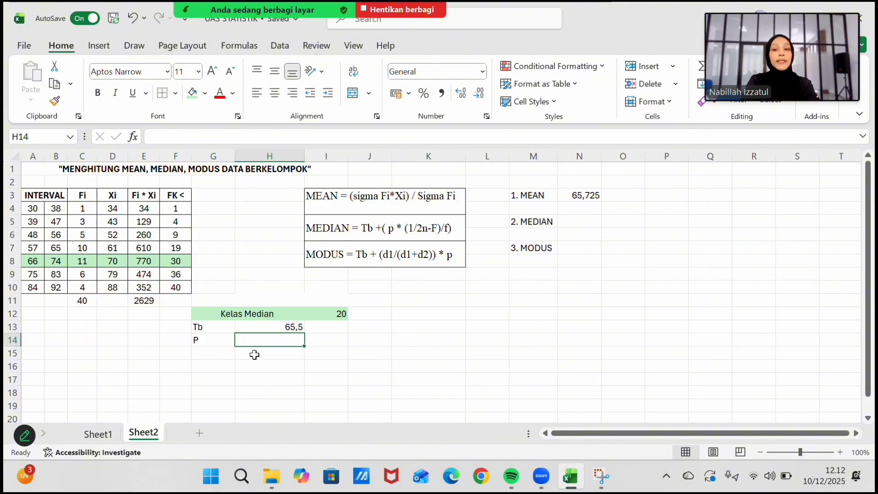
text(9)
key(Return)
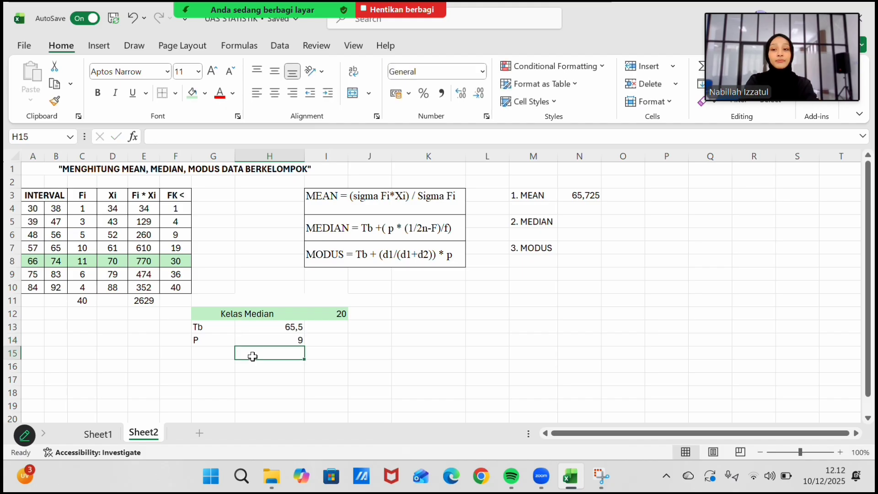
Add the total frequency row below P, with the label "n" in G15 and 40 in H15.
click(224, 355)
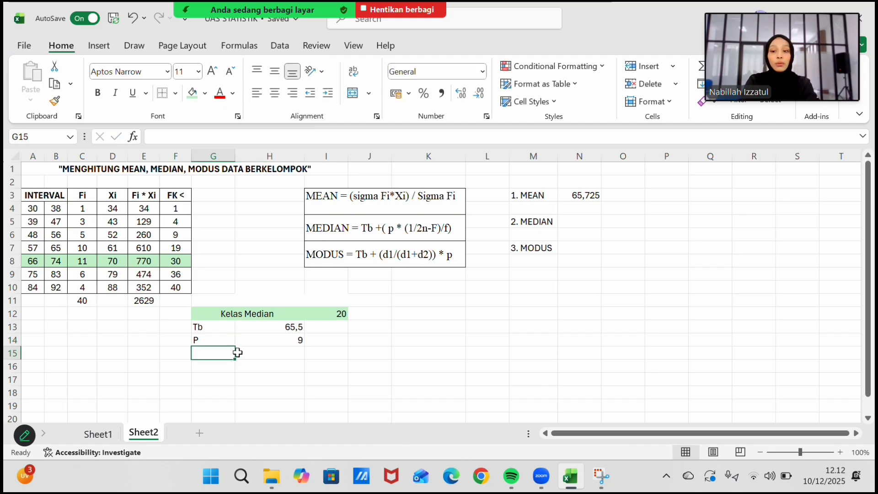
text(n)
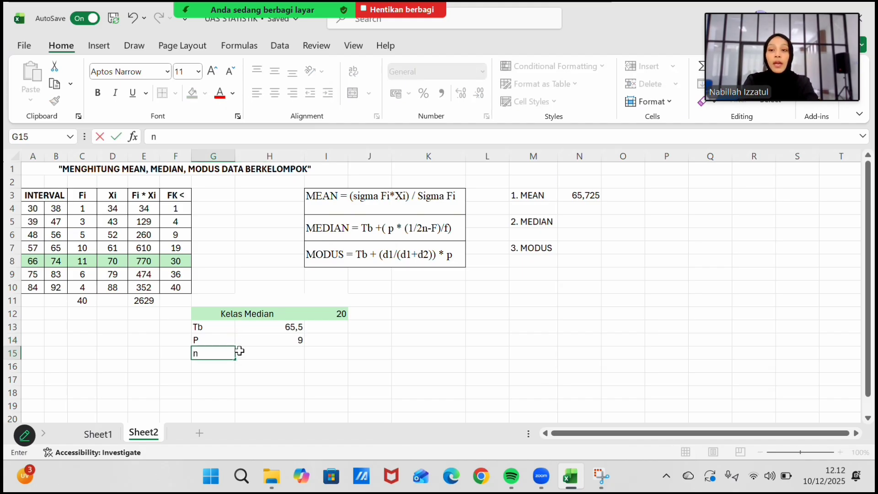
click(239, 351)
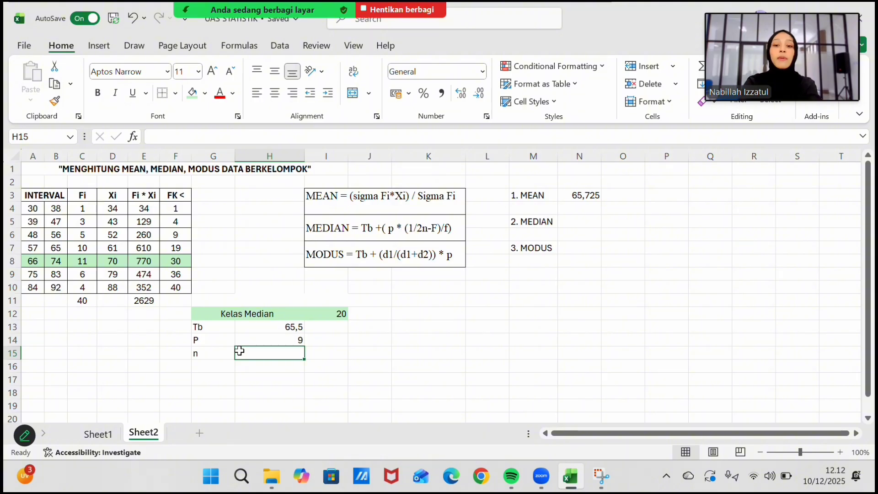
text(40)
key(Return)
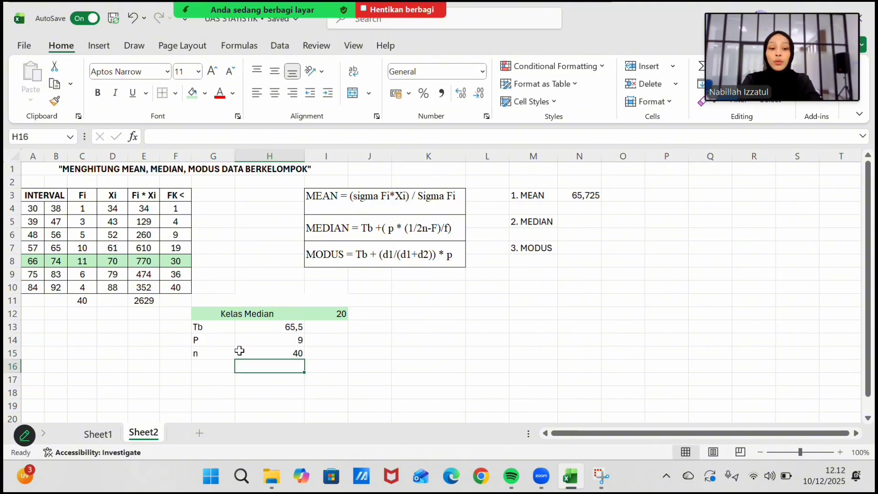
Label G16 "1/2n" and calculate half of n in H16 with =(1/2)*H15.
key(Left)
text(1)
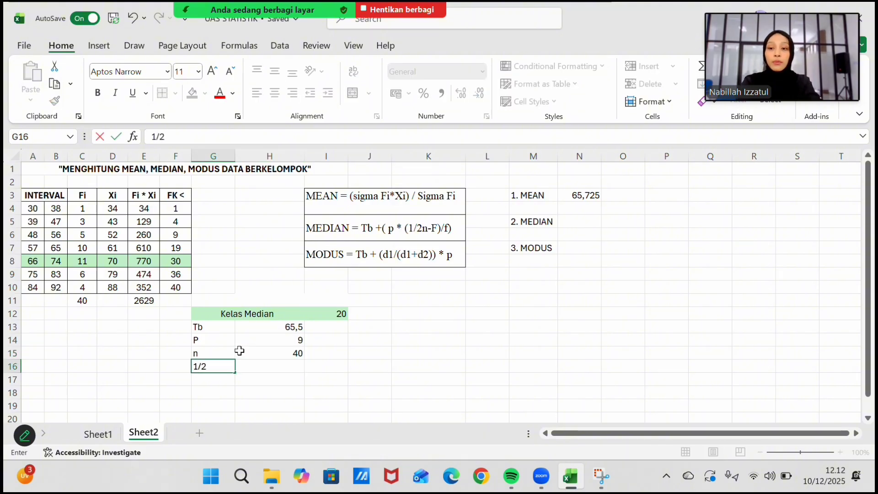
key(Tab)
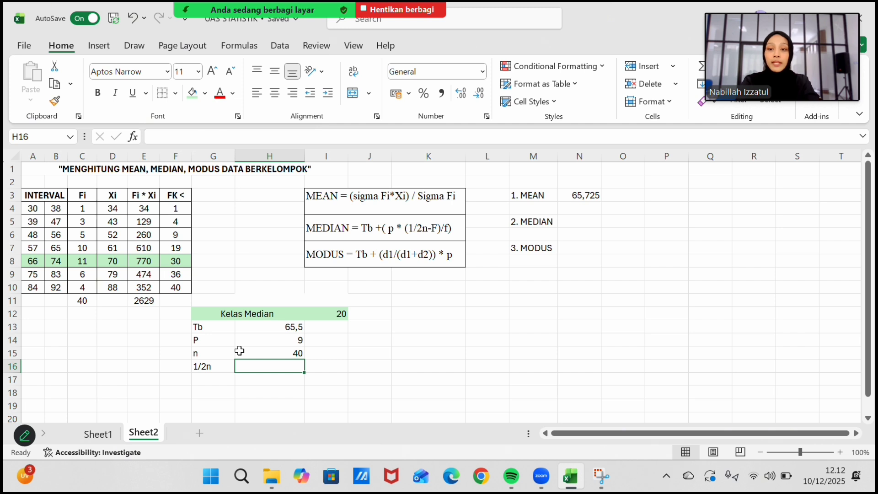
text(=)
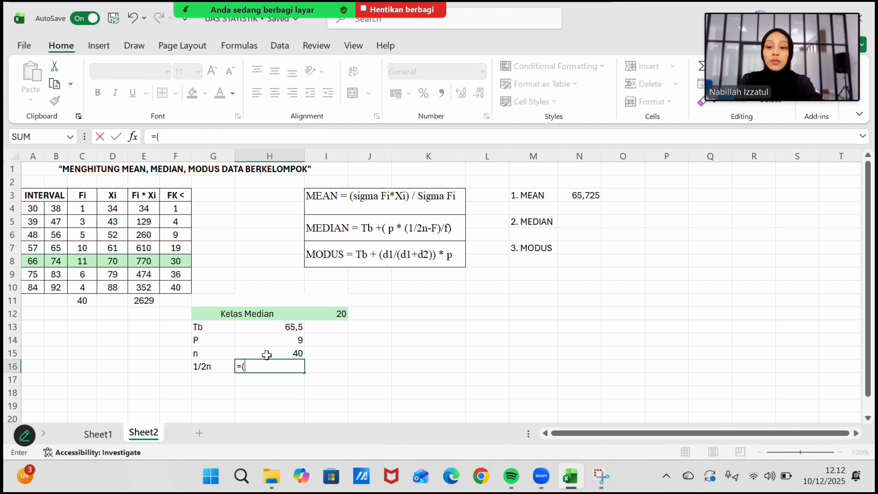
text((1/2))
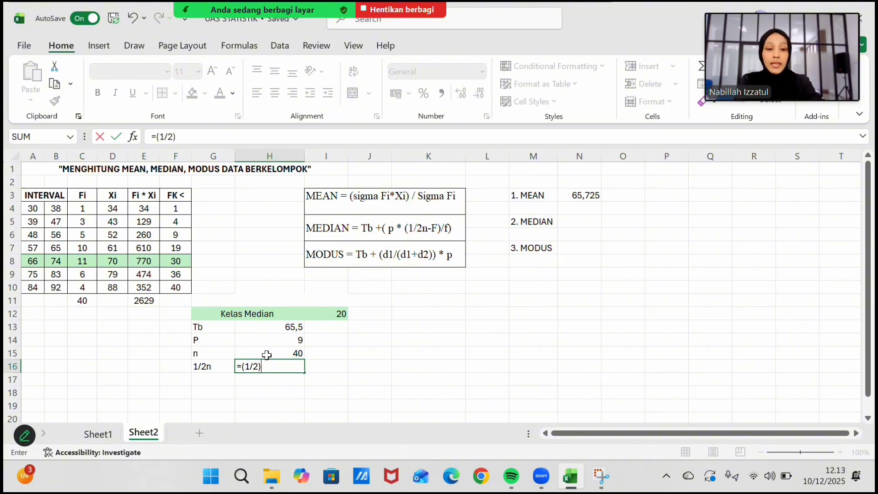
text(*)
click(266, 355)
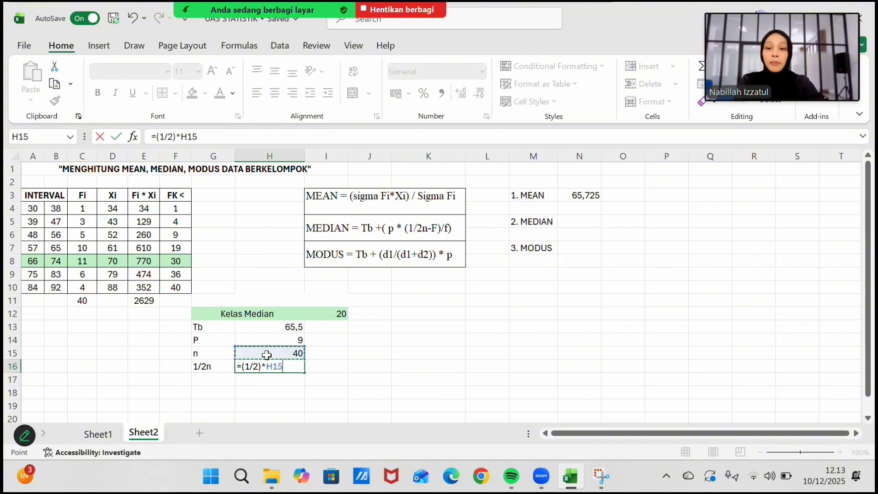
key(Return)
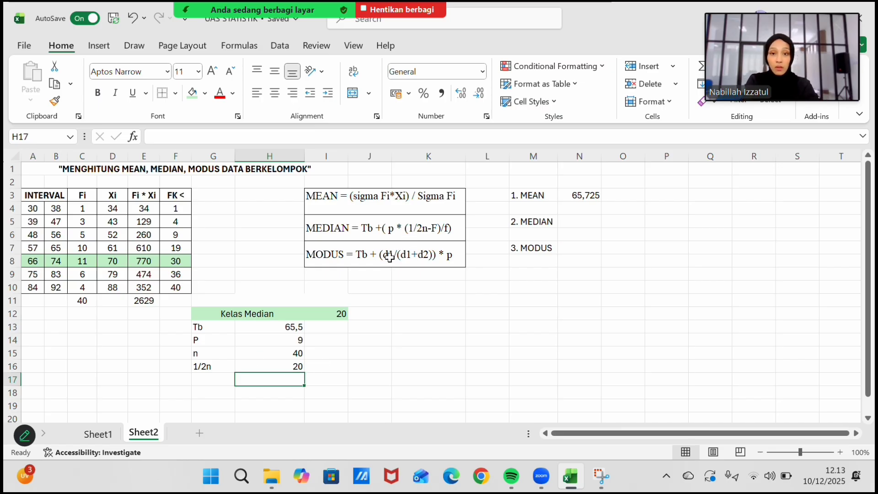
Add the cumulative frequency before the median class, with the label "F" in G17 and 19 in H17.
click(216, 379)
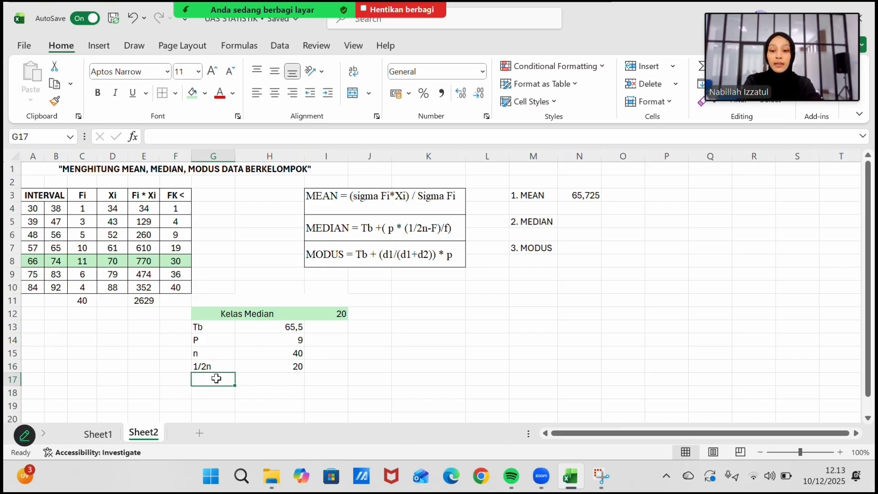
text(F)
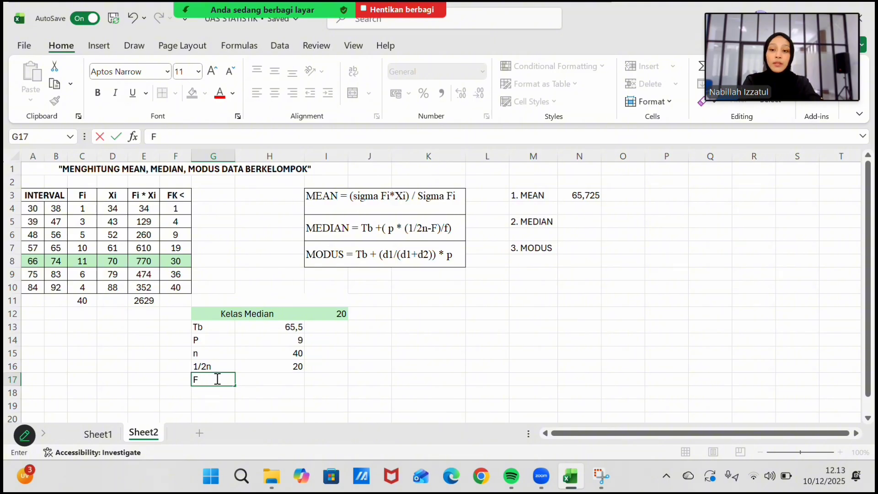
key(Tab)
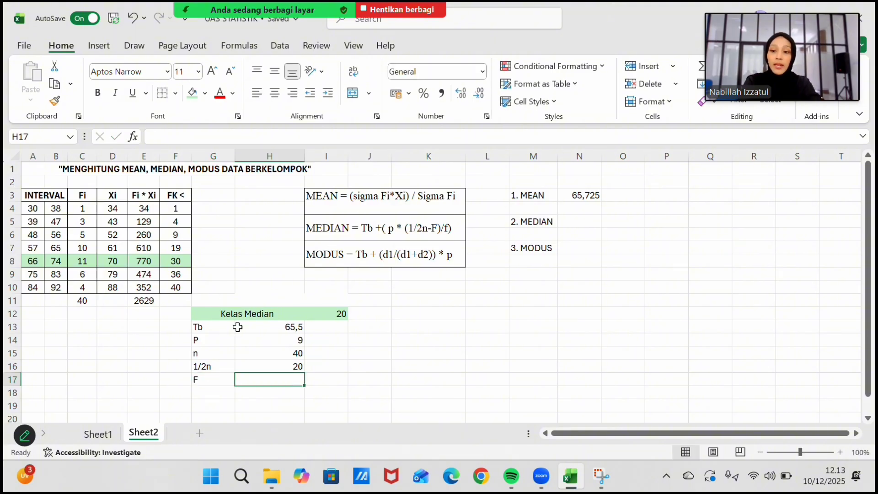
text(19)
key(Return)
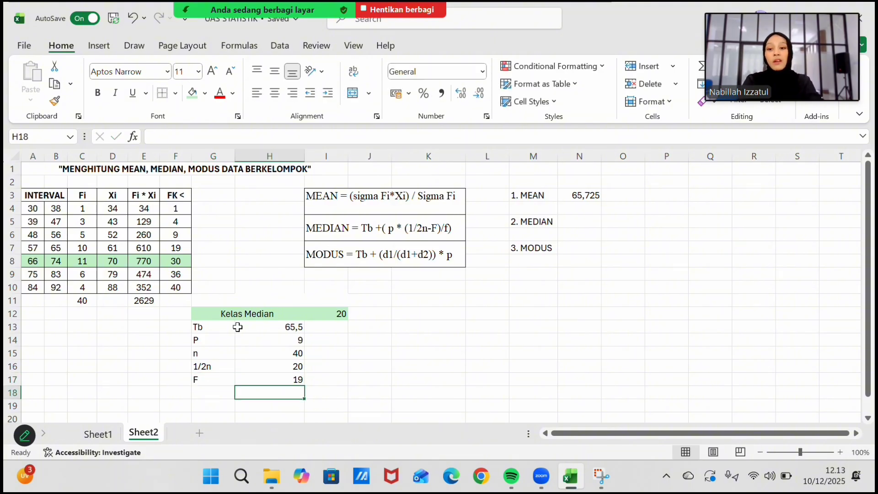
Enter the lowercase label "f" in G18 for the median class frequency, correcting the automatic capital, and select its value cell H18.
click(216, 393)
text(f)
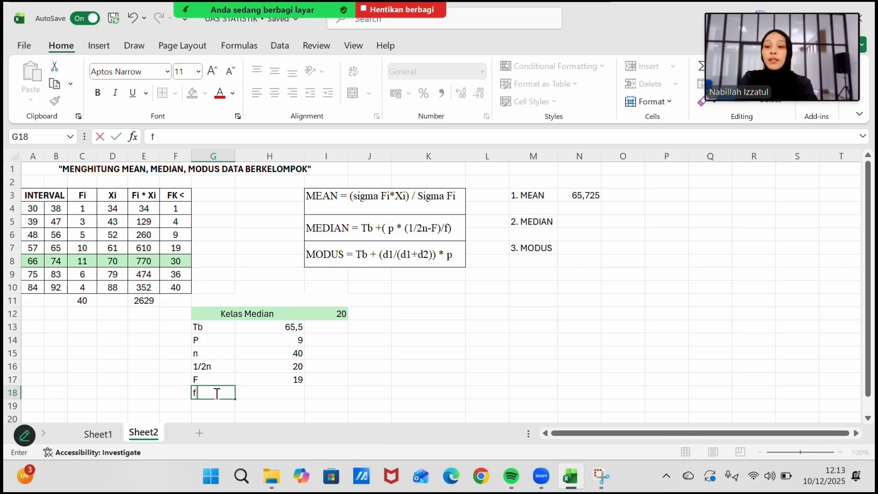
key(Tab)
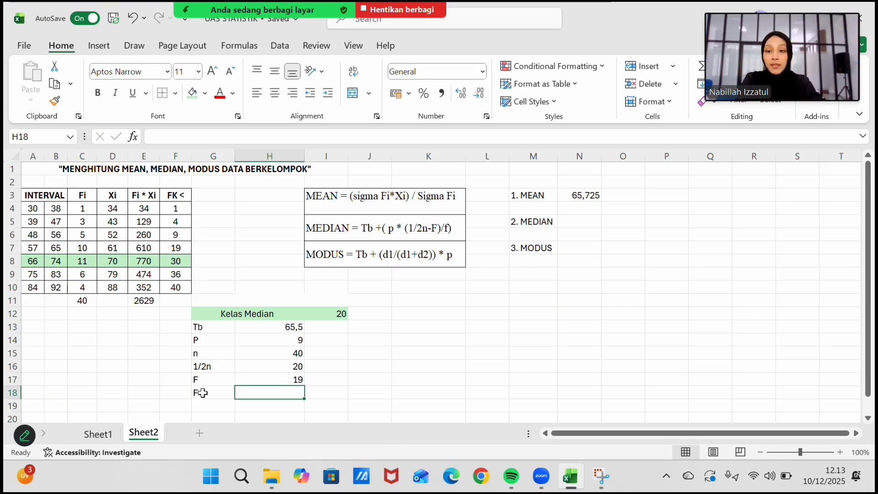
click(202, 393)
key(BackSpace)
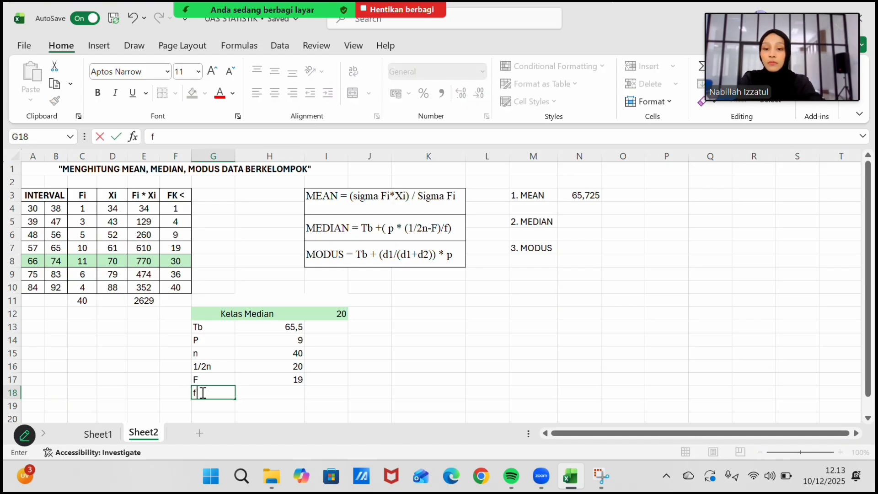
text(f)
click(271, 393)
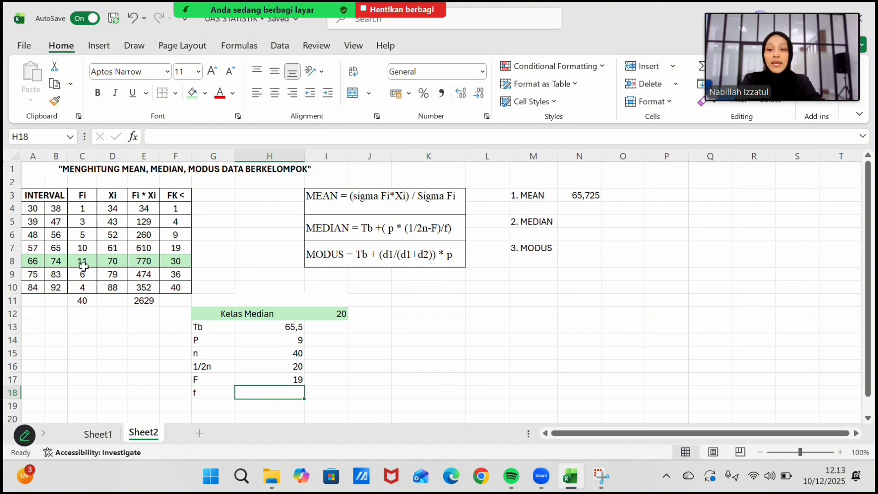
Enter the median class frequency 11 in H18.
text(11)
key(Return)
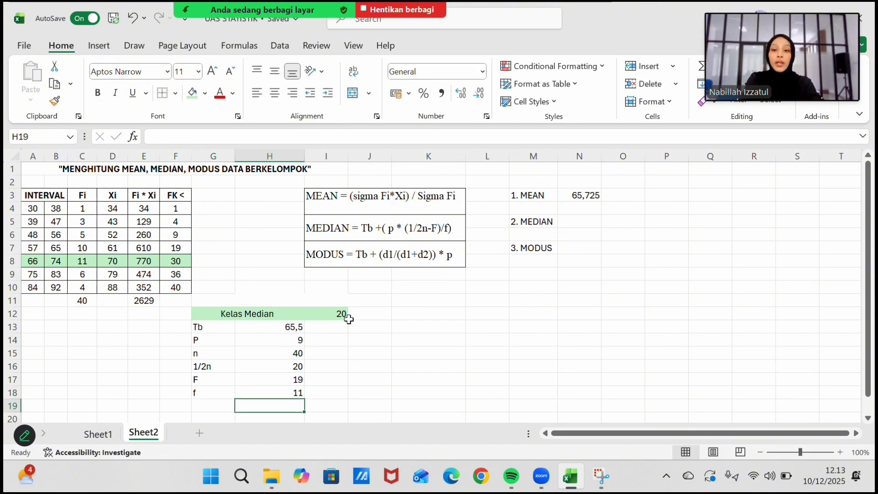
click(427, 327)
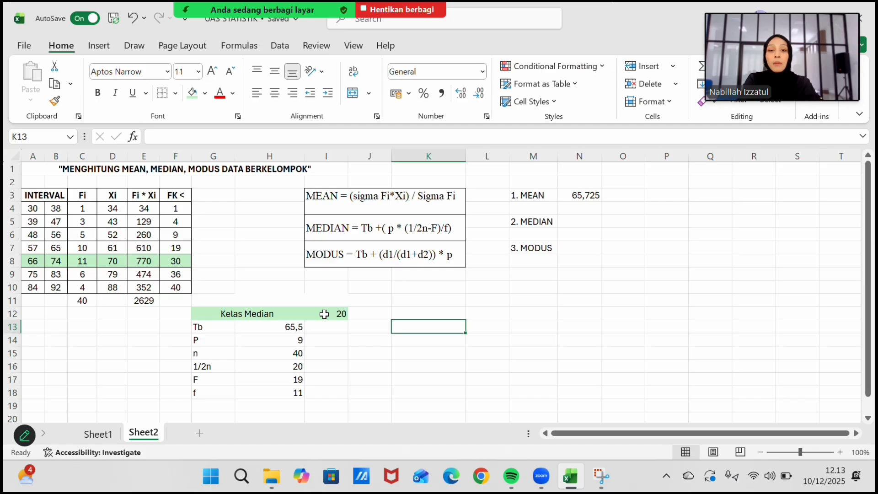
Calculate the median in N5 from the listed components with =H13+(H14*(H16-H17)/H18).
click(578, 221)
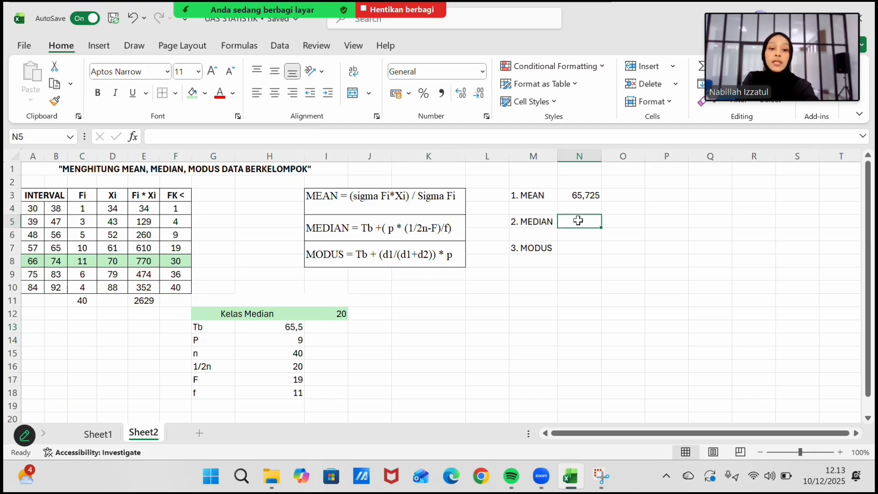
text(+)
key(BackSpace)
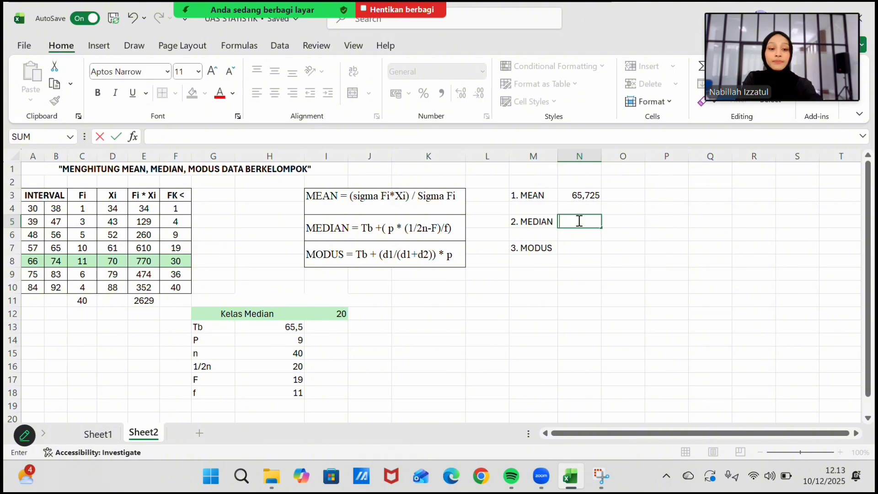
text(=)
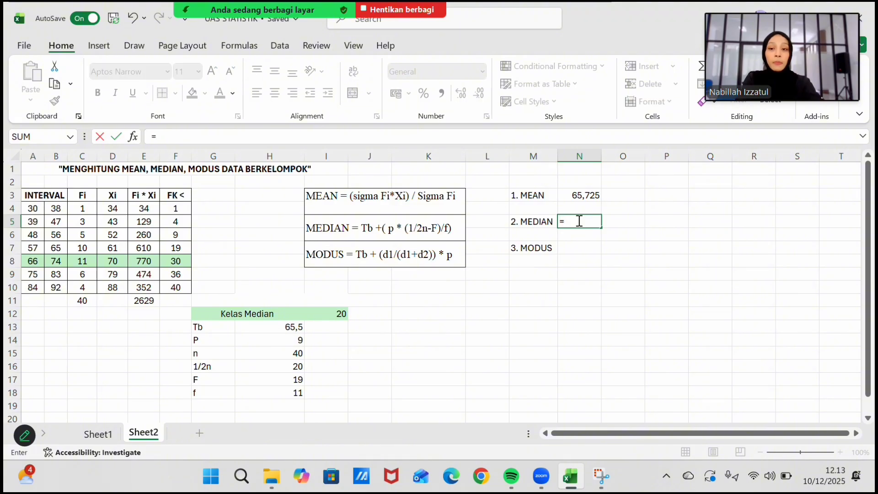
click(279, 330)
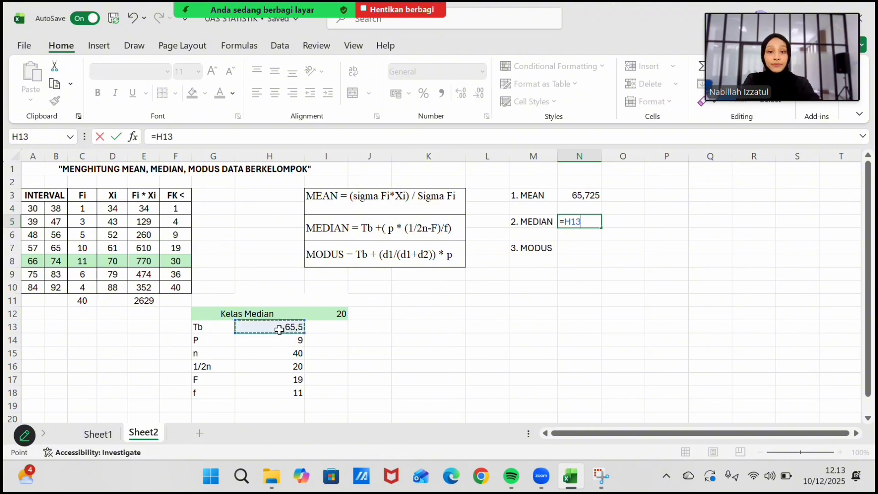
text(+()
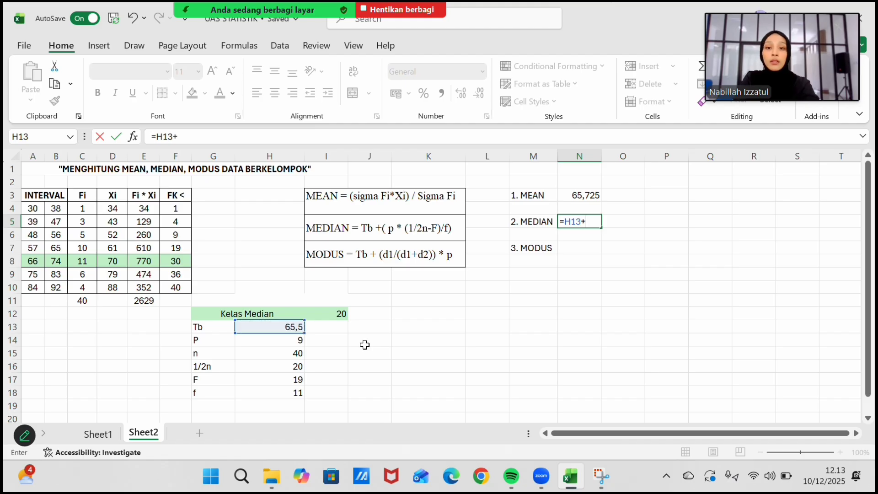
click(264, 345)
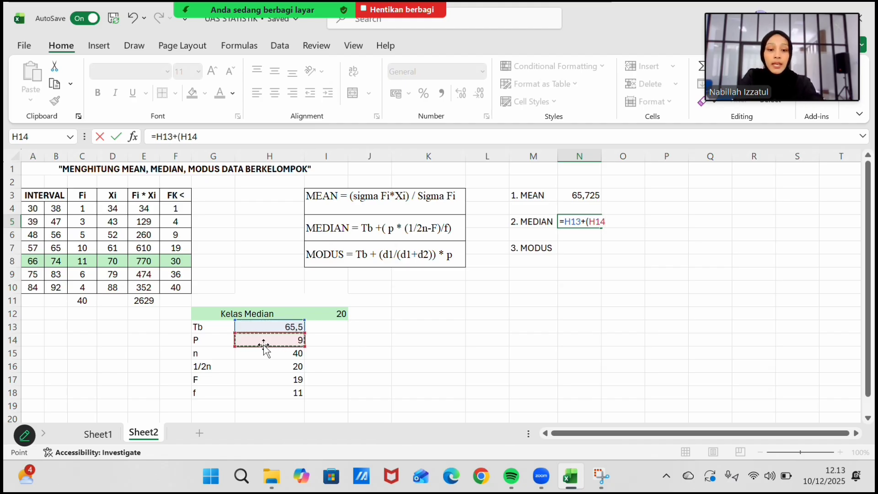
text(*)
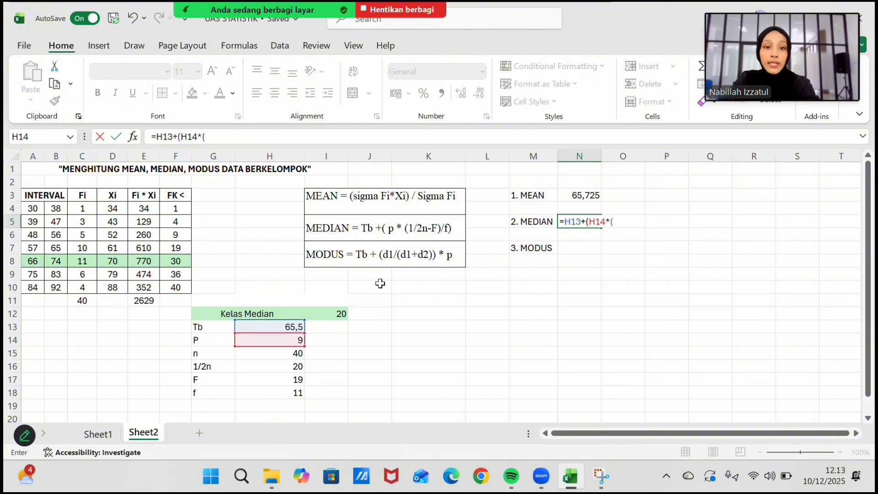
click(262, 370)
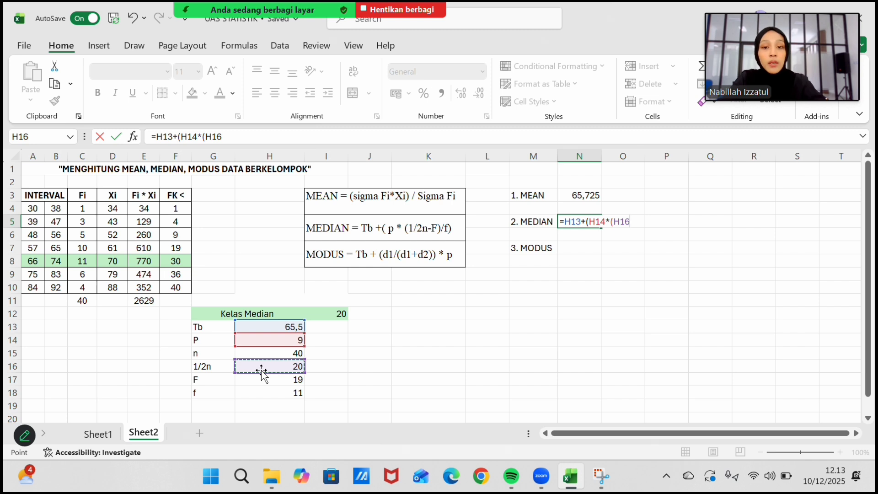
text(-)
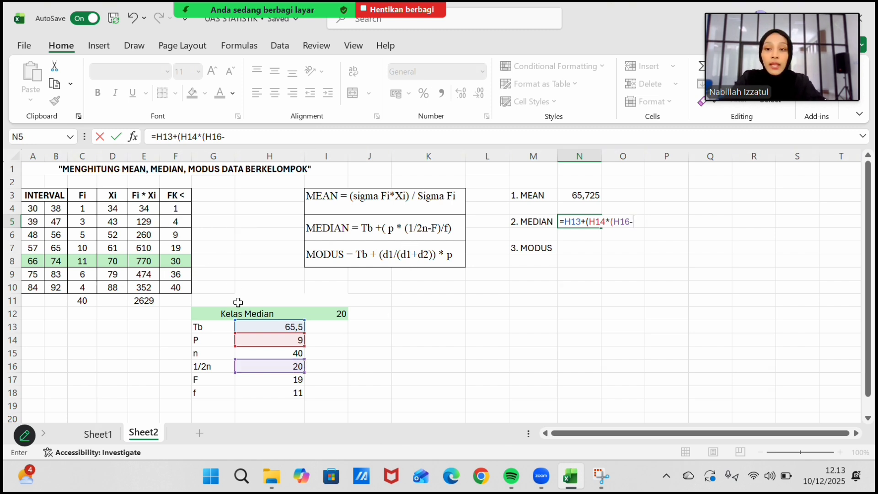
click(261, 380)
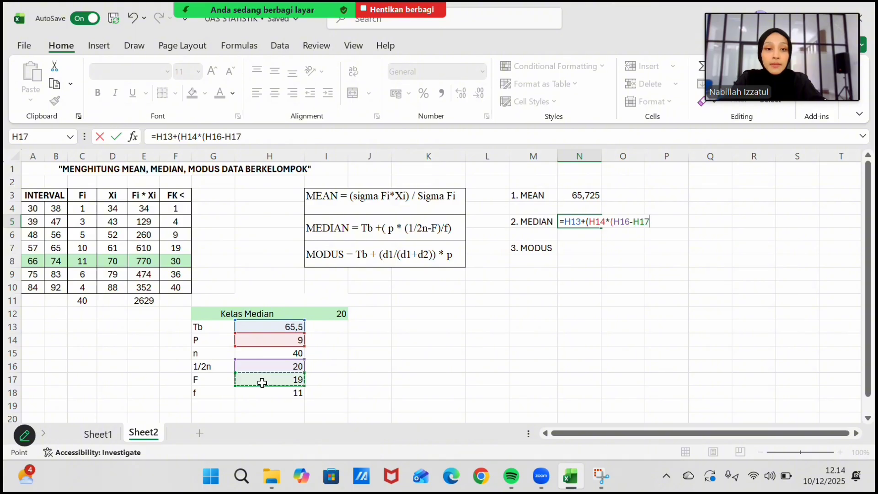
text())
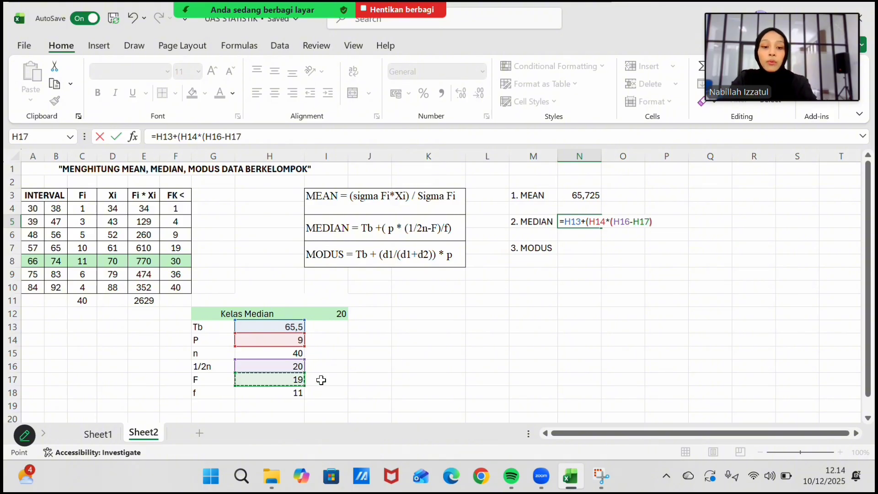
text(/)
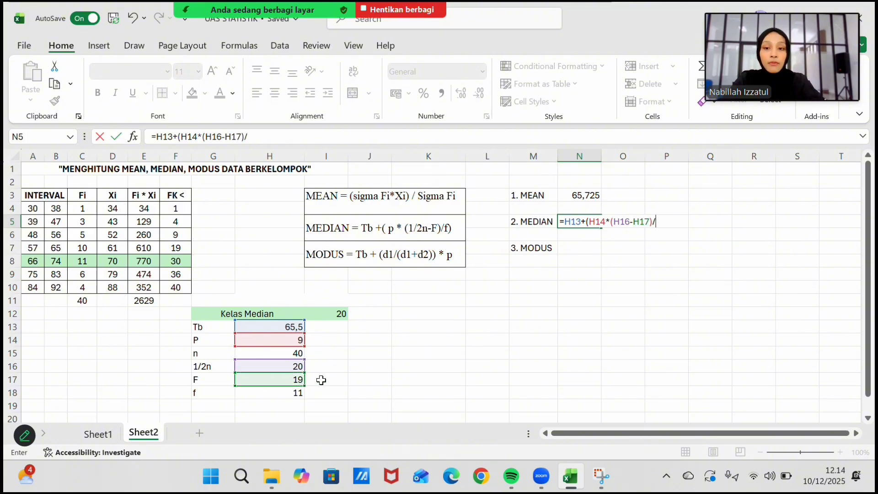
click(292, 395)
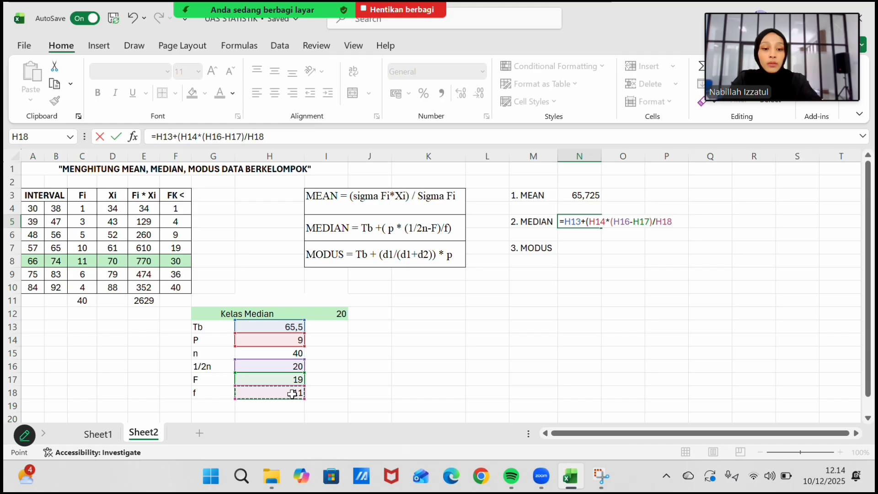
text())
key(Return)
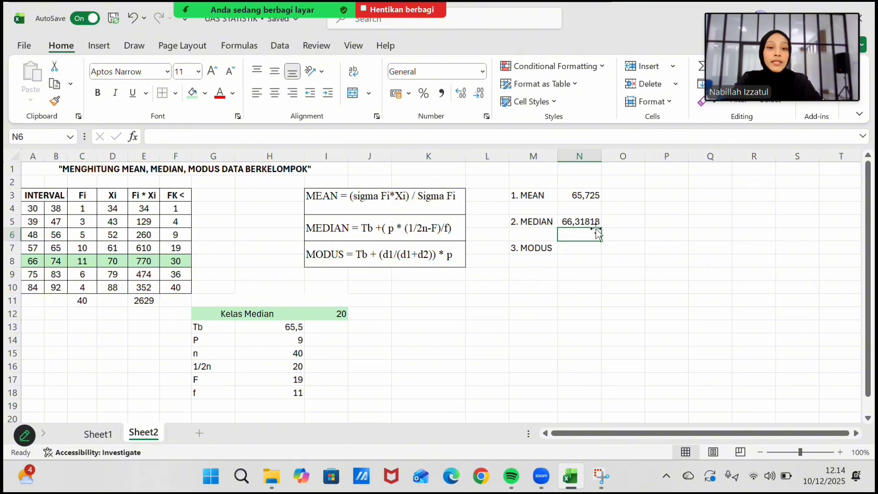
Add the heading "kelas modus" in K12, beside the median class block.
click(575, 252)
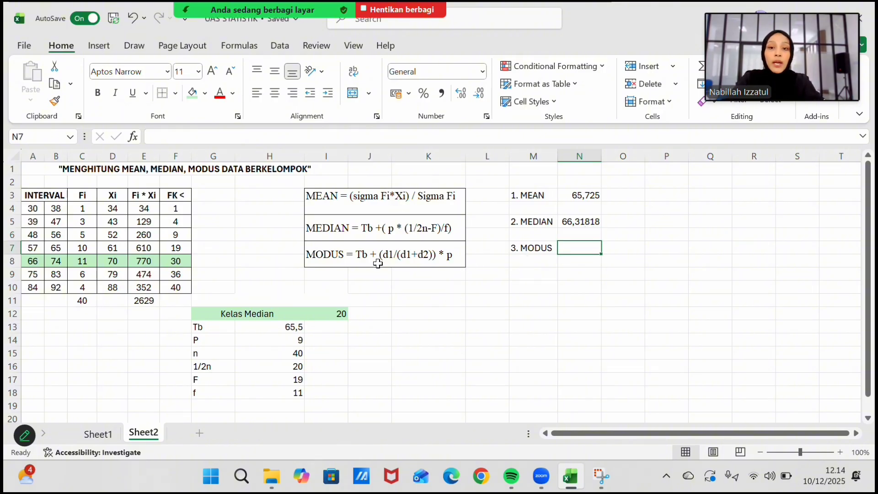
scroll(421, 284, down, 1)
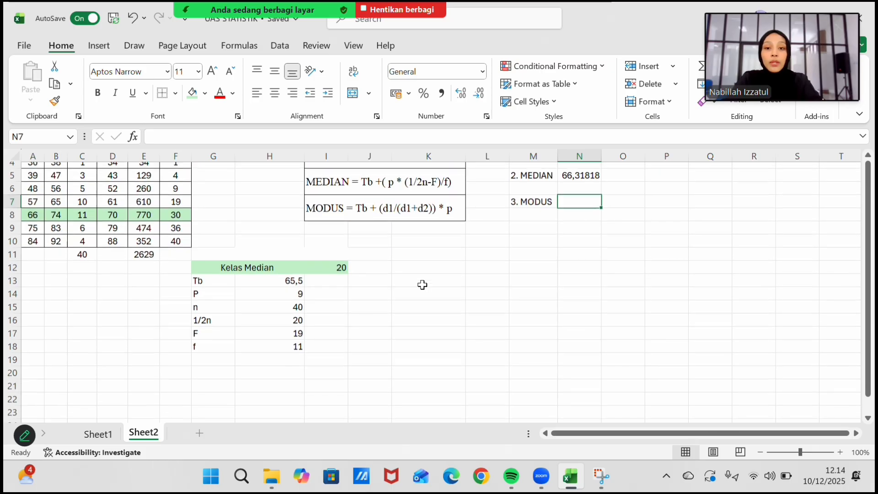
click(428, 262)
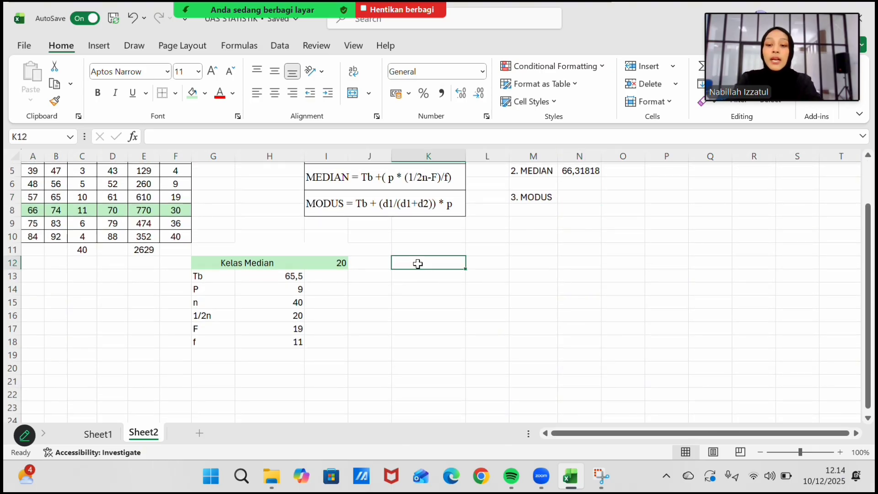
text(kelas mod)
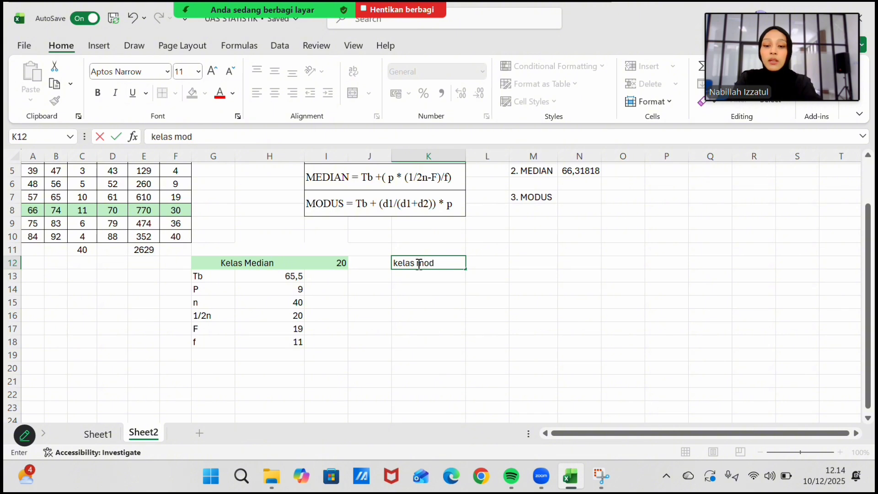
text(us)
key(Tab)
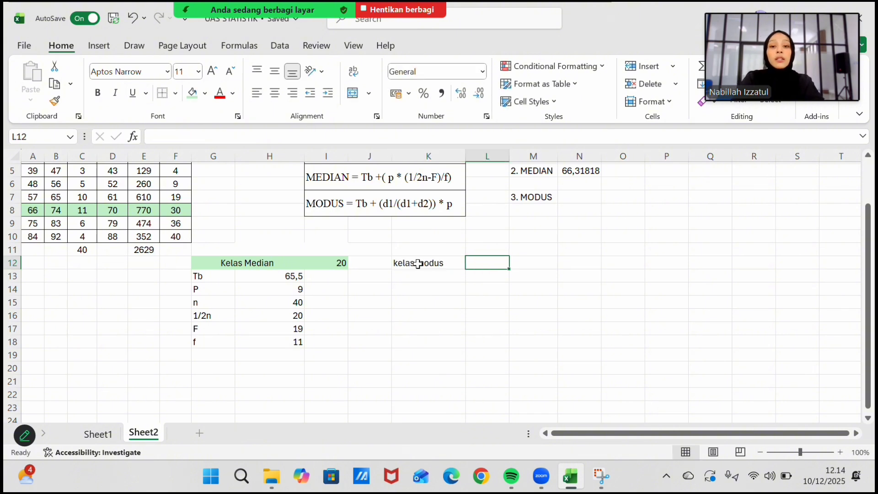
Label K13 "d1" and calculate the modal class frequency minus the preceding class frequency in L13 with =C8-C7.
scroll(294, 273, up, 2)
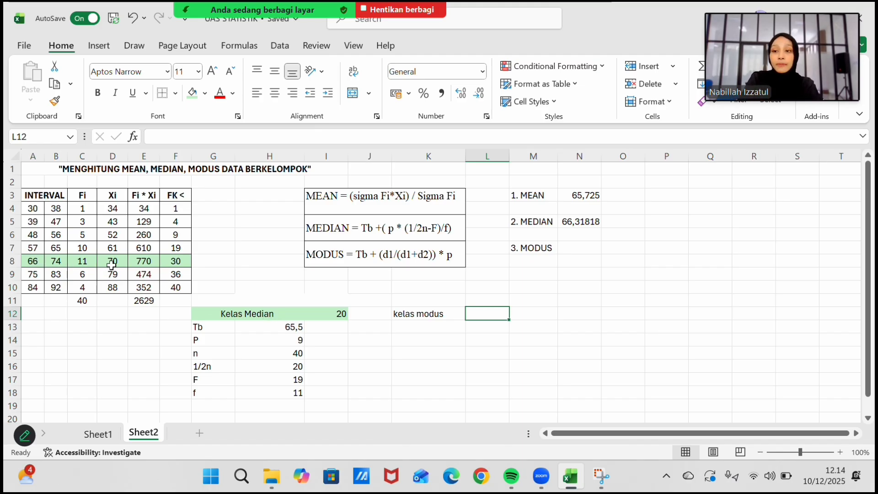
click(447, 331)
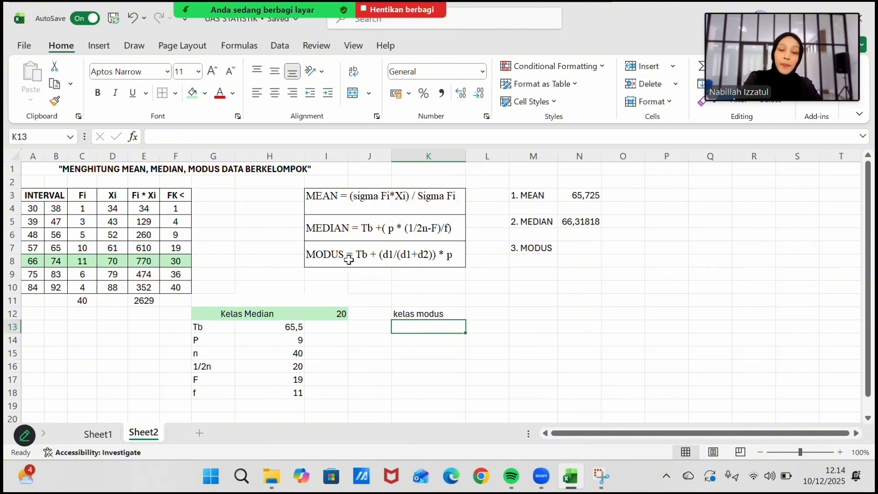
text(d1)
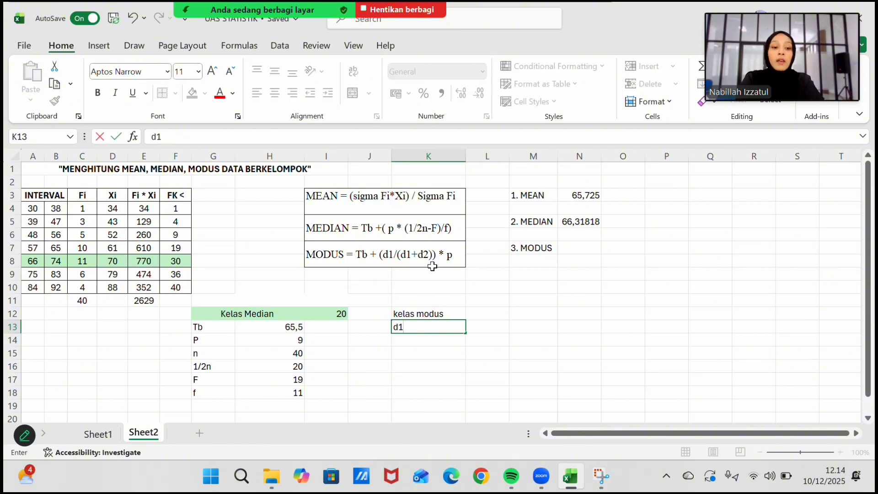
key(Tab)
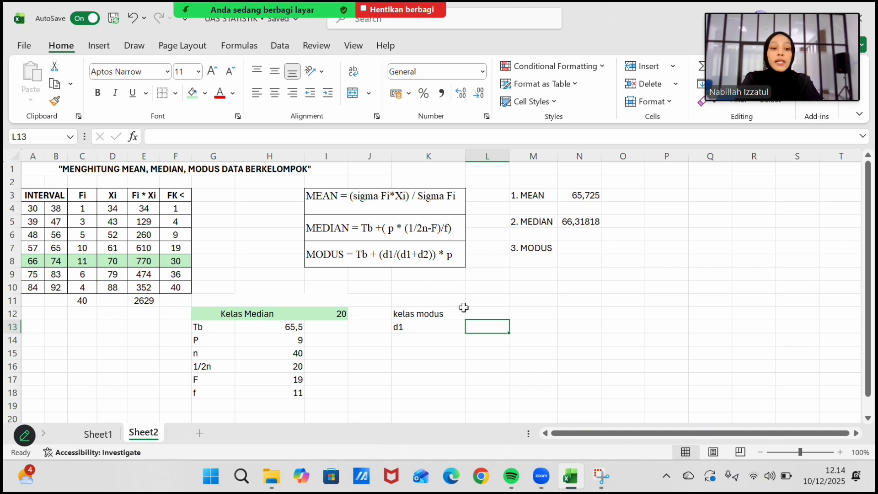
text(=)
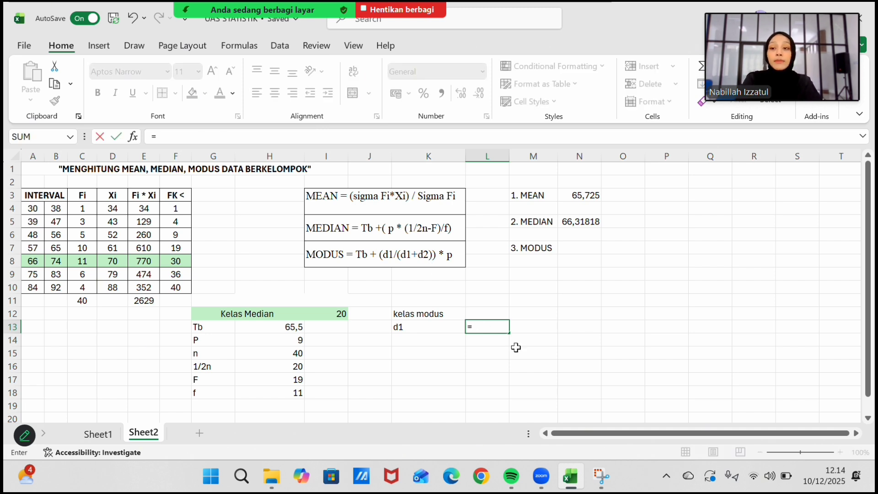
click(81, 260)
text(-)
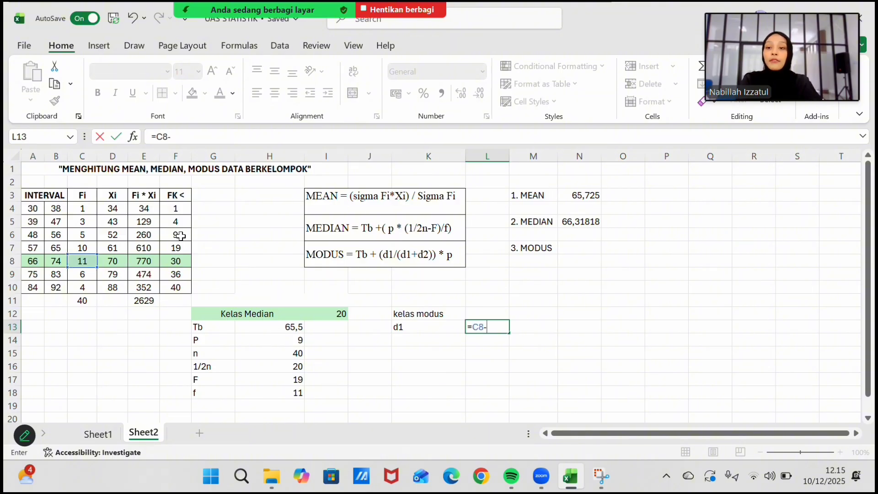
click(86, 250)
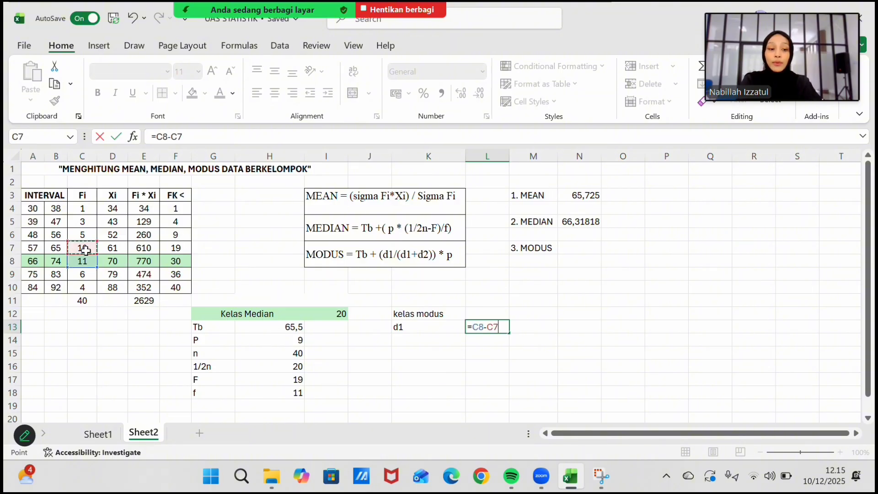
key(Return)
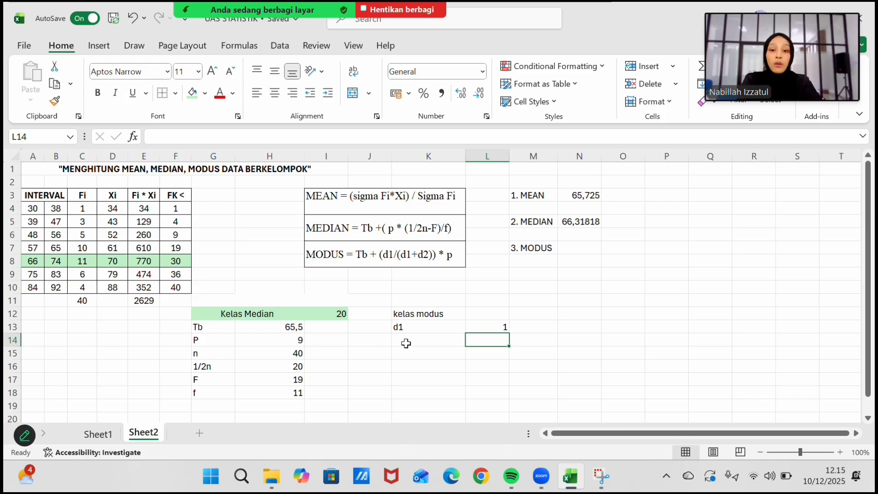
Label K14 "d2", calculate the modal class frequency minus the following class frequency in L14 with =C8-C9, and select K15.
click(407, 343)
text(d2)
key(Tab)
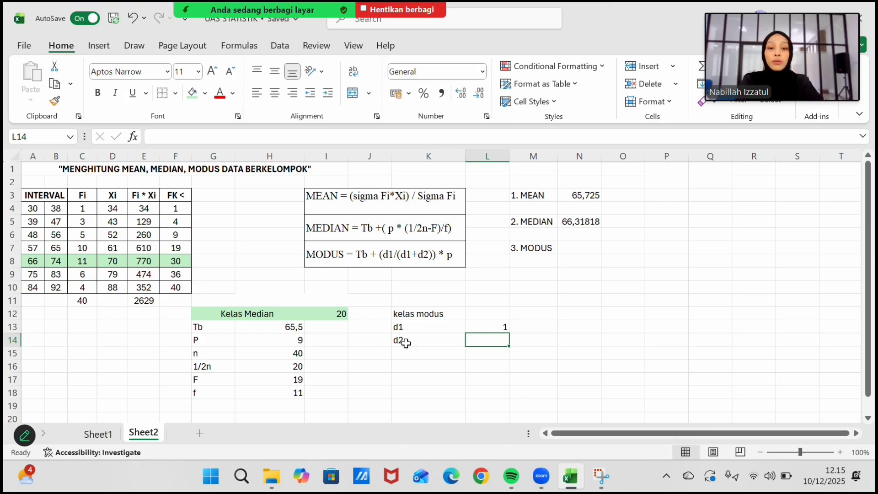
text(=)
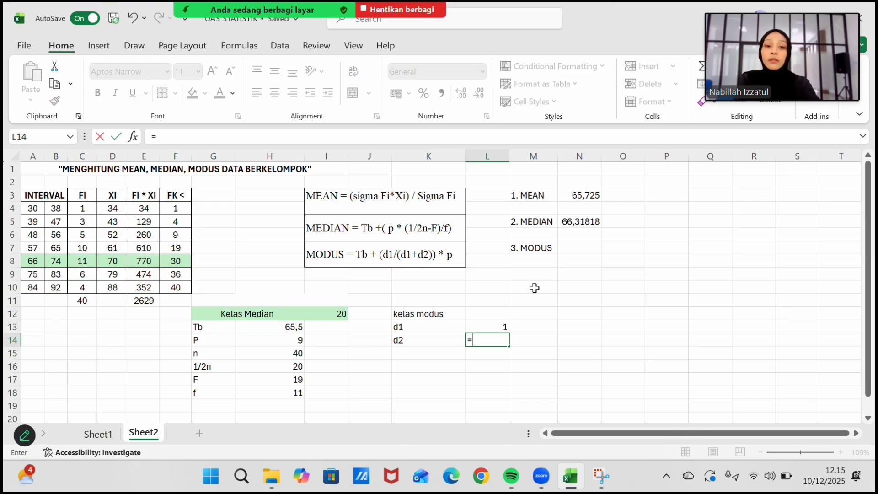
click(79, 260)
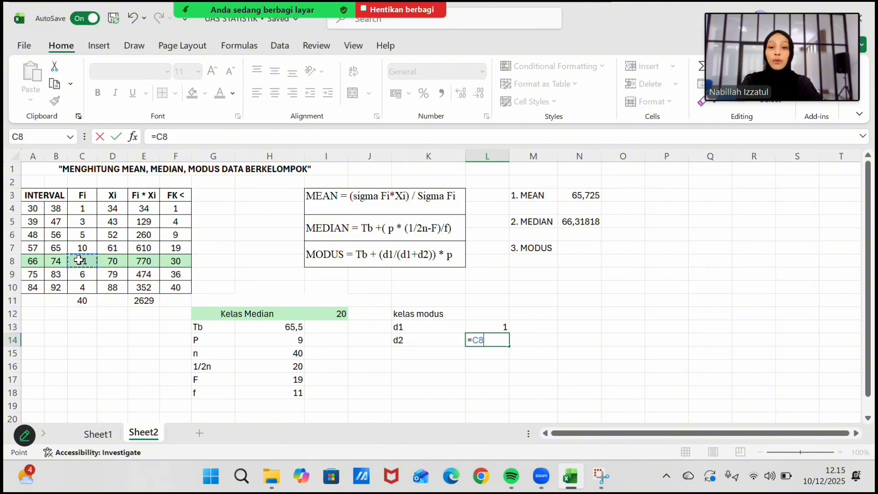
text(-)
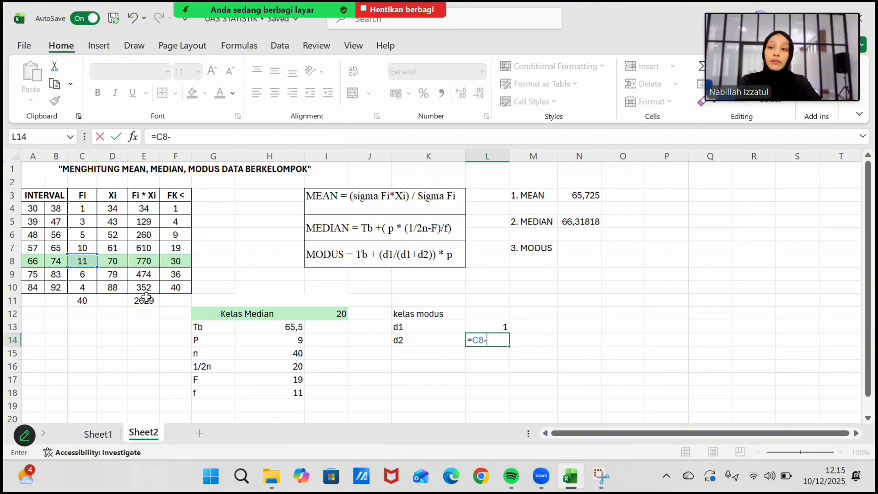
click(88, 279)
key(Return)
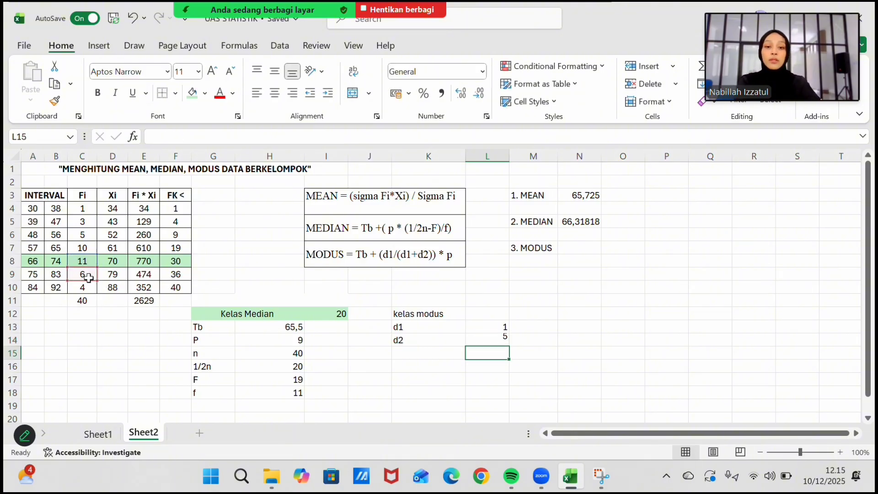
click(415, 353)
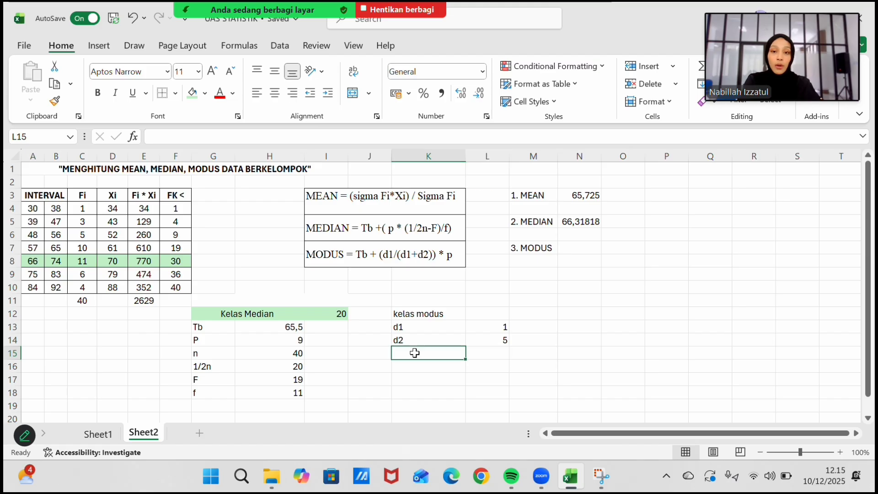
Label K15 "P" under the mode components and enter the class width 9 in L15.
text(P)
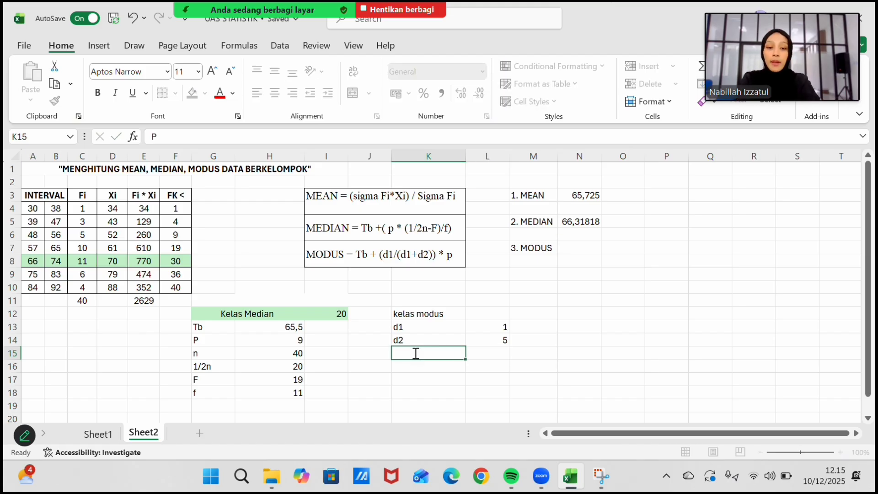
key(Tab)
text(9)
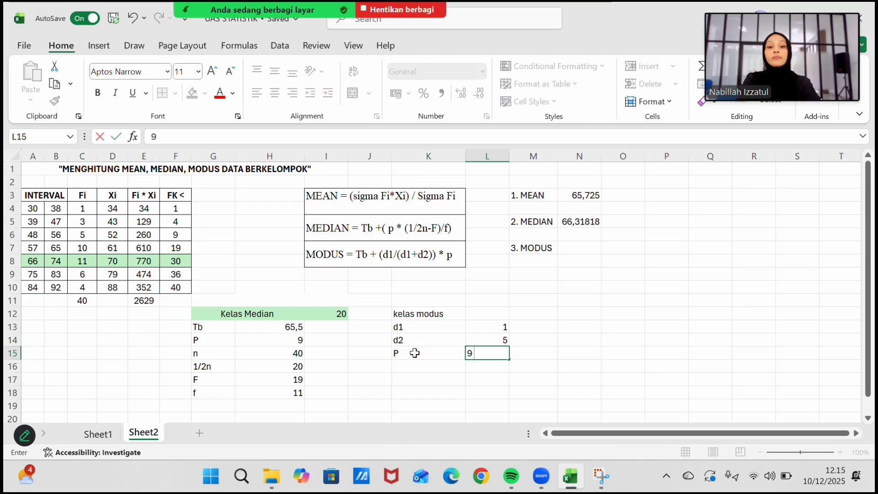
key(Return)
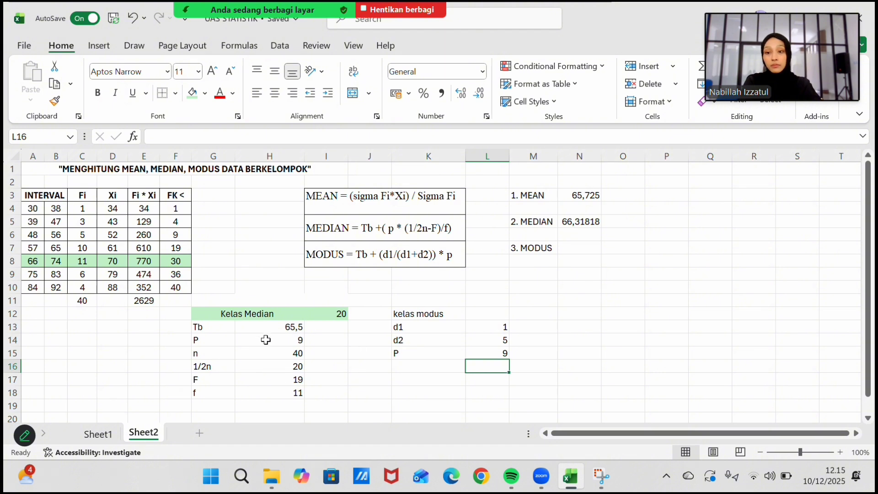
Label K16 "Tb" and calculate the modal class's lower boundary in L16 with =A8-0,5.
click(421, 367)
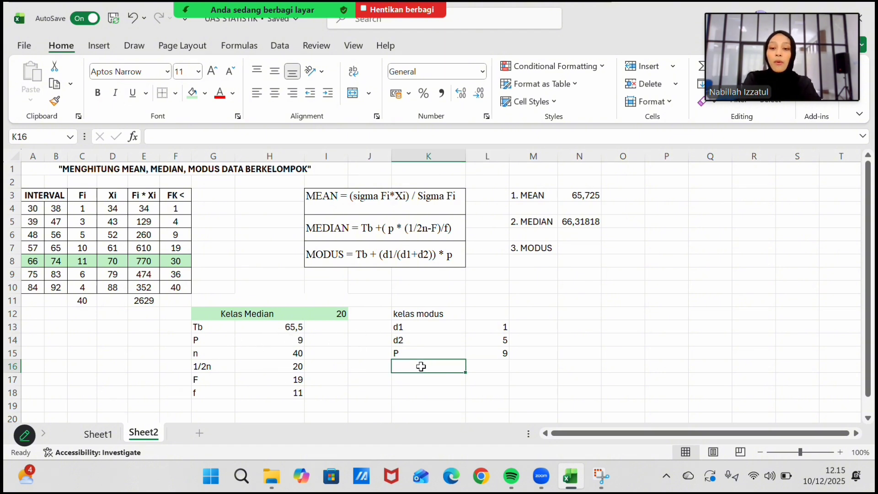
text(Tb)
key(Tab)
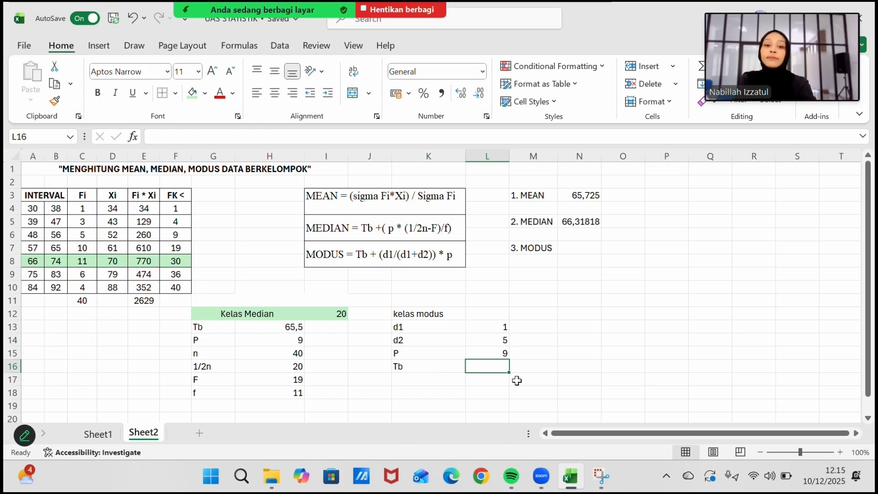
text(=)
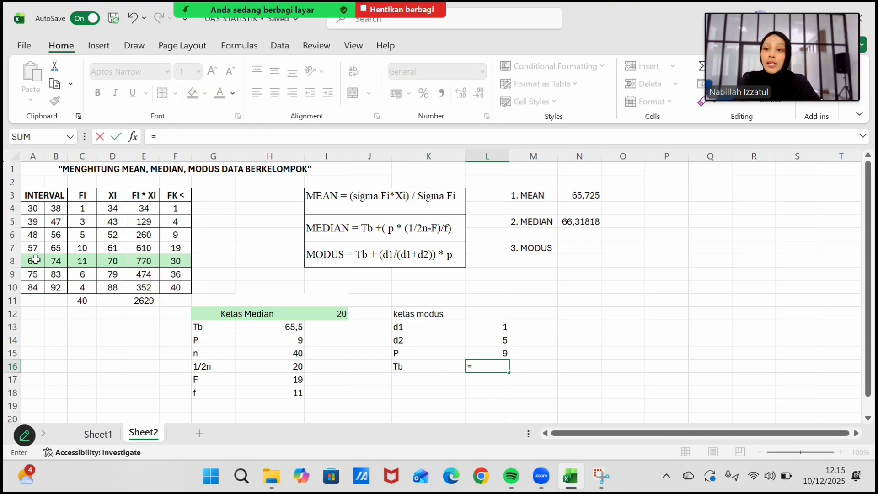
click(35, 260)
text(-)
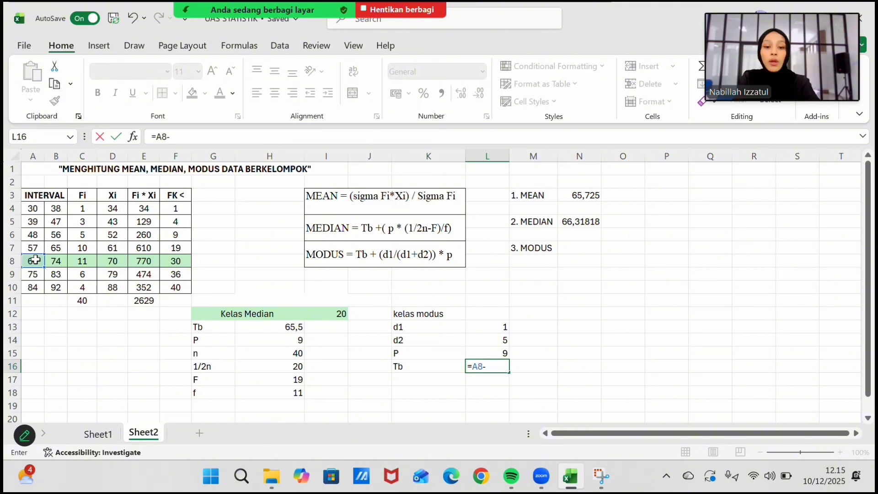
text(0,5)
key(Return)
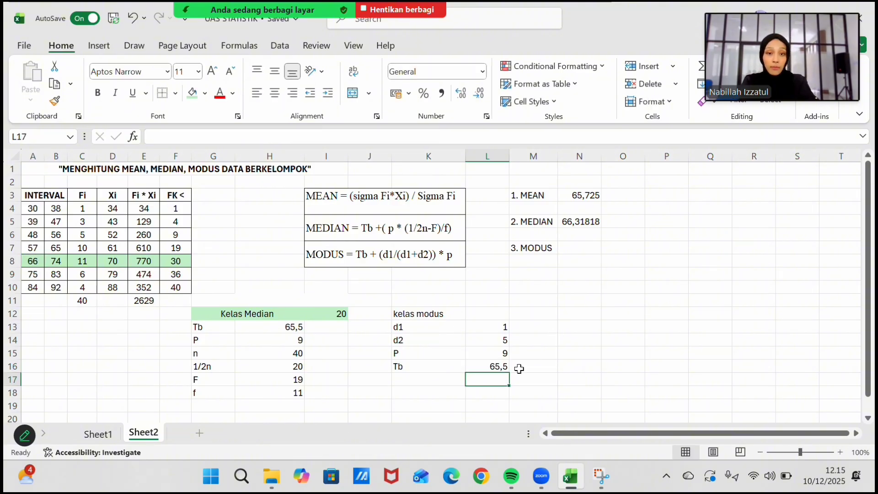
Calculate the mode in N7 from the listed components with =L16+(L13/(L13+L14))*L15.
click(581, 248)
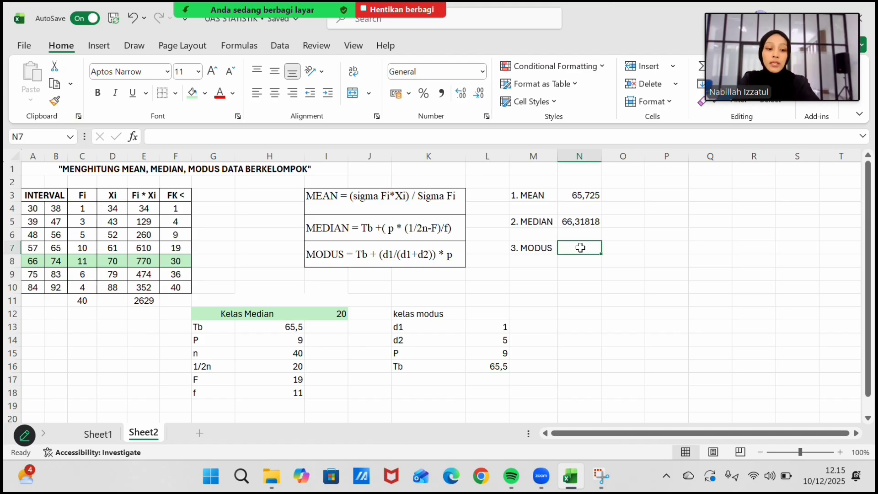
text(=)
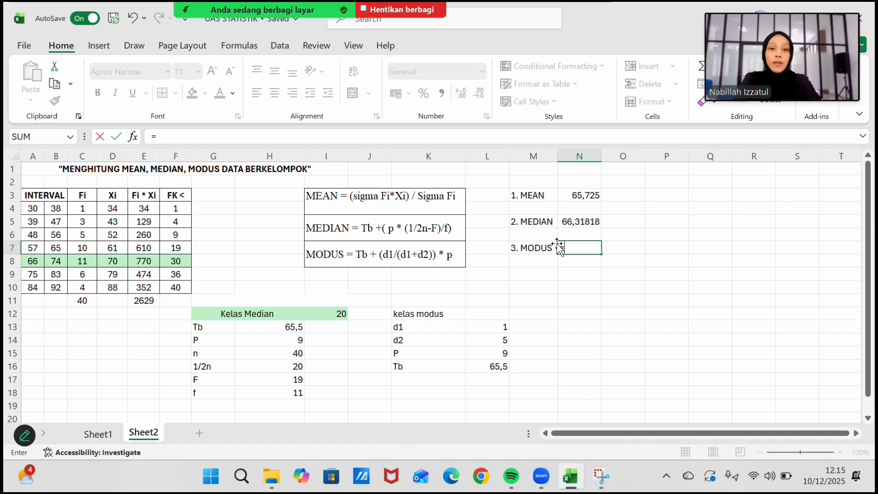
click(494, 367)
text(+()
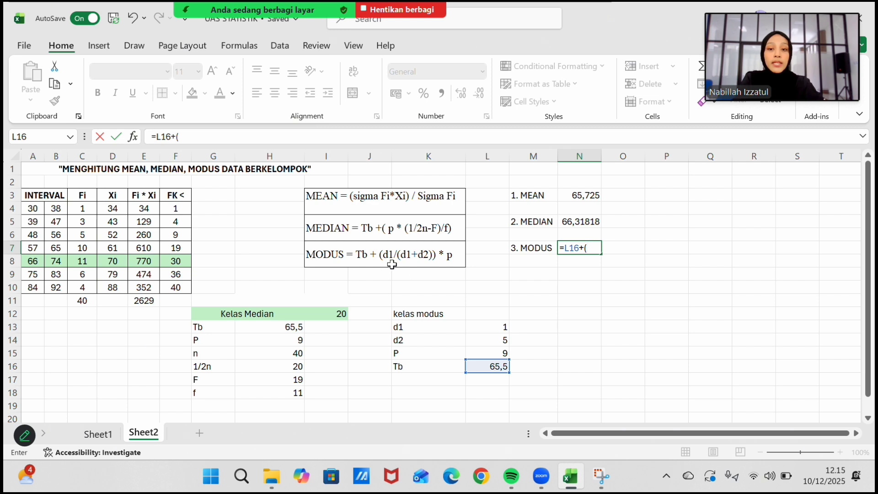
click(488, 325)
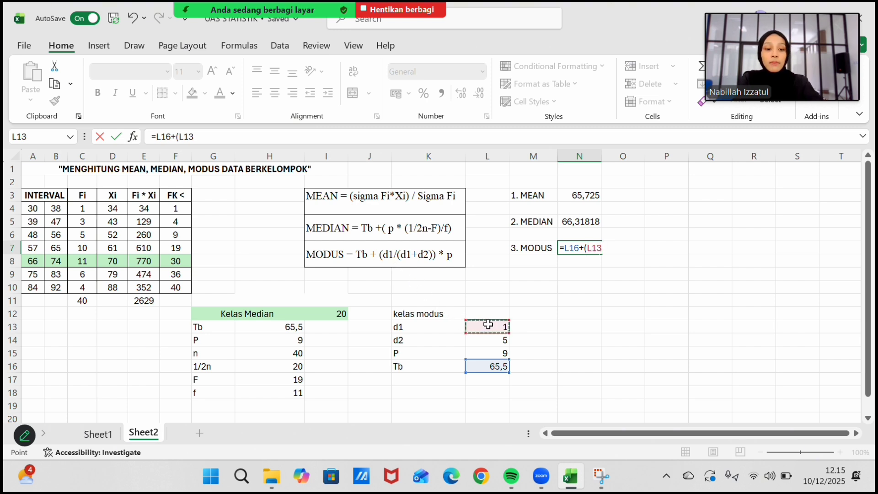
text(/()
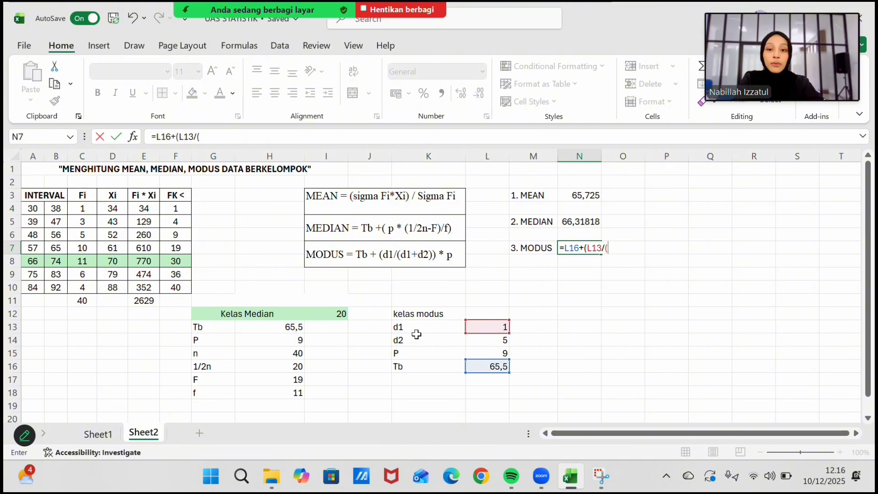
click(487, 324)
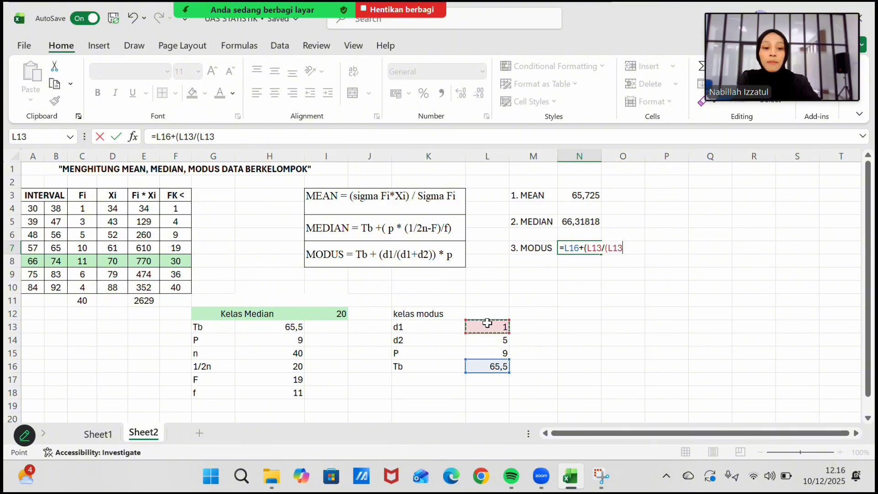
text(+)
click(486, 339)
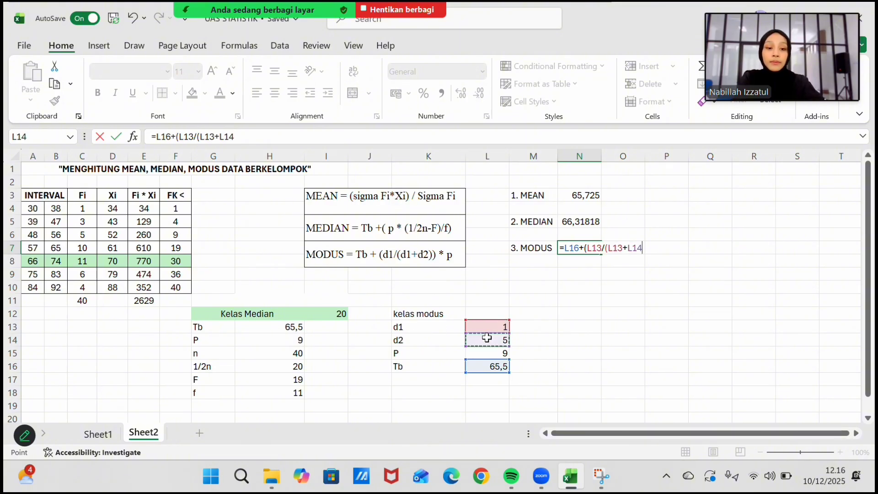
text())*)
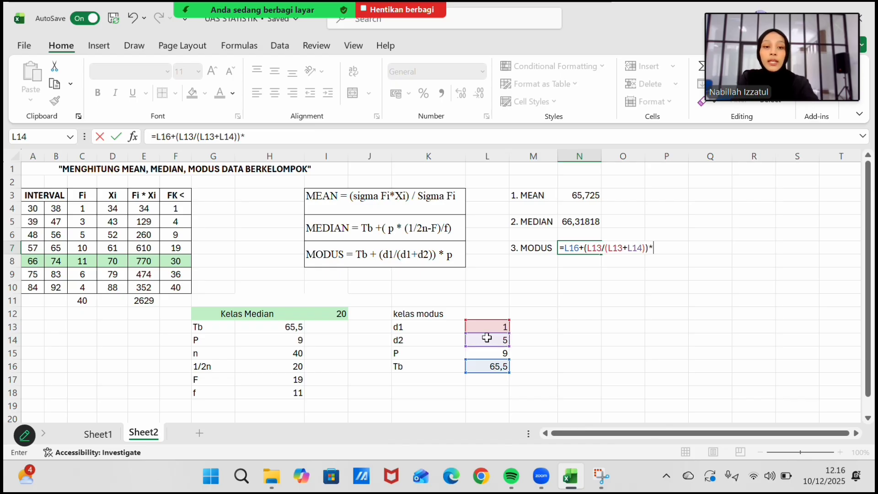
click(475, 356)
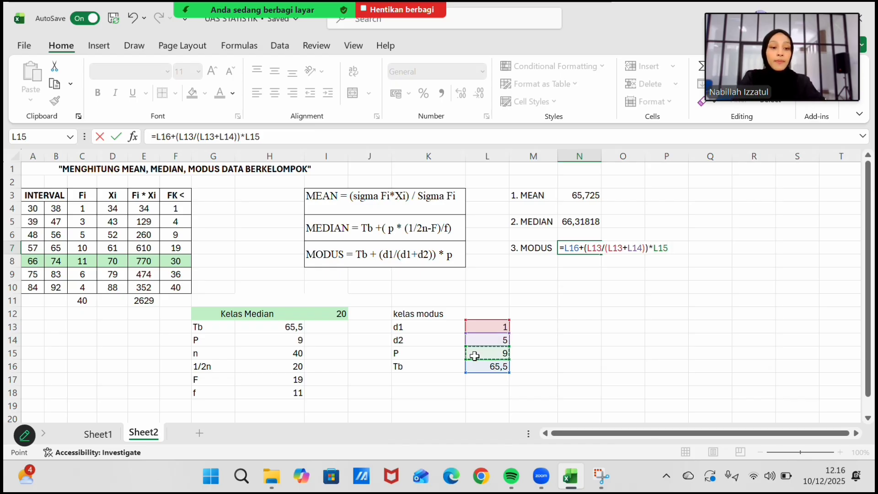
key(Return)
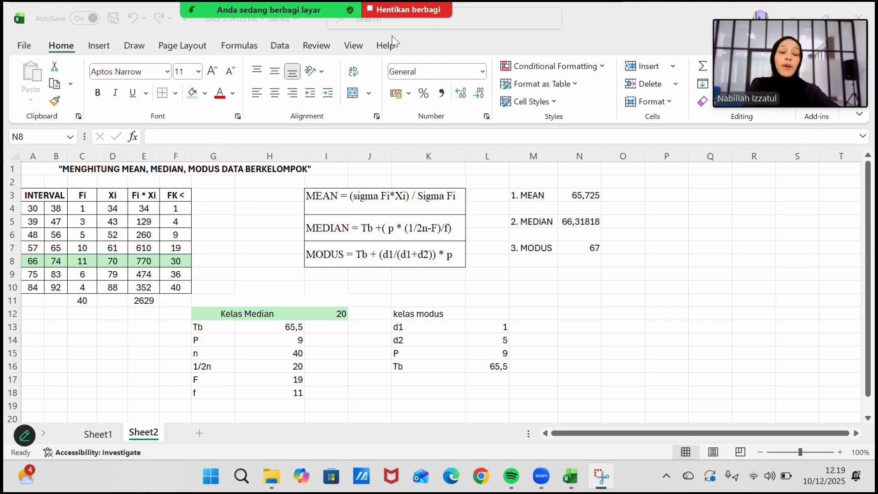
Review the mean, median and mode results in M3:N7.
click(537, 194)
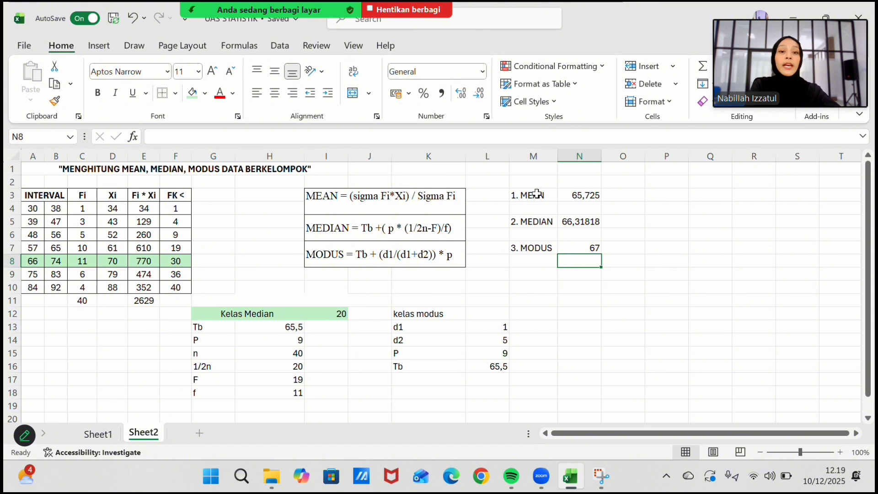
click(527, 196)
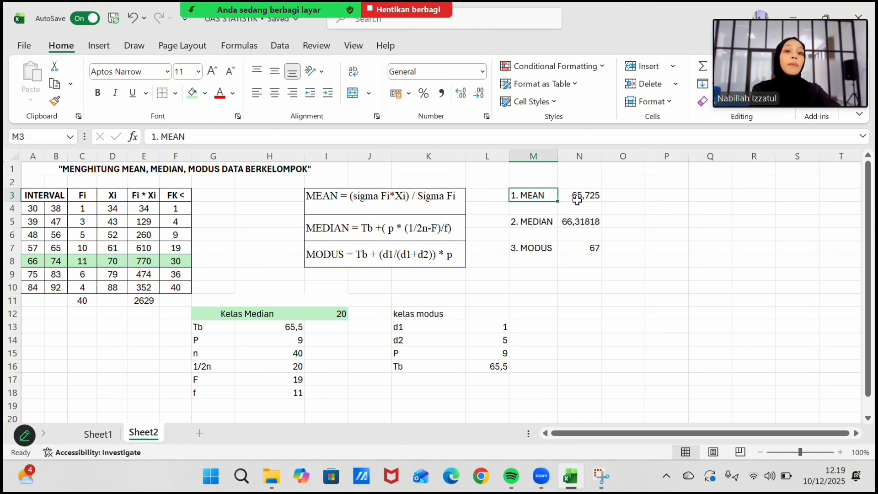
click(547, 223)
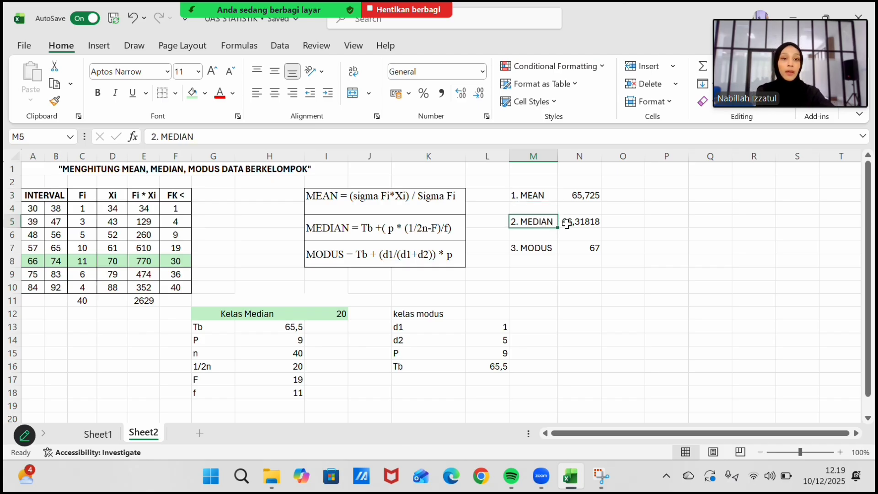
click(548, 249)
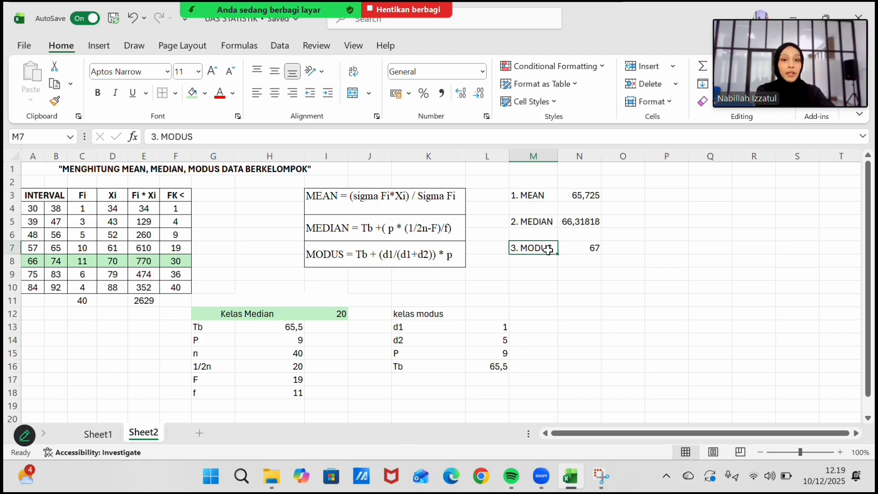